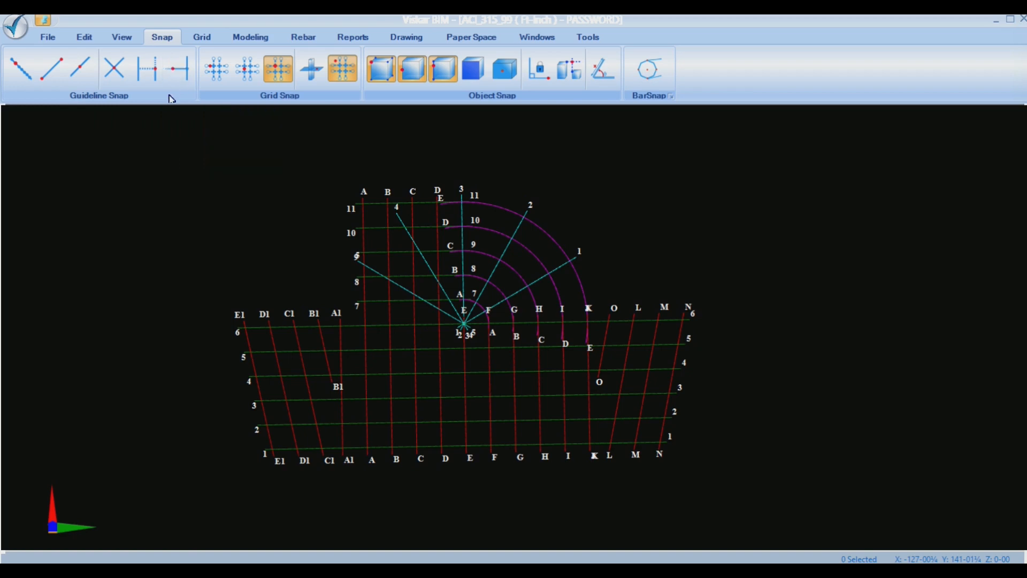
Enable the first four guideline snaps, including Snap End Point and Snap Intersection Point
{"action": "left_click", "coordinate": [20, 69]}
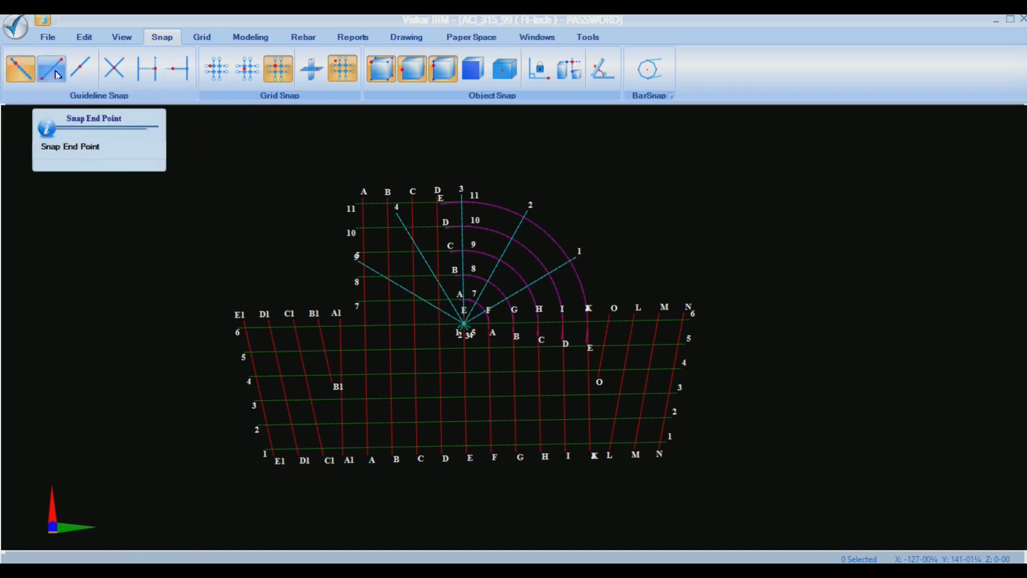
{"action": "left_click", "coordinate": [56, 70]}
{"action": "left_click", "coordinate": [82, 68]}
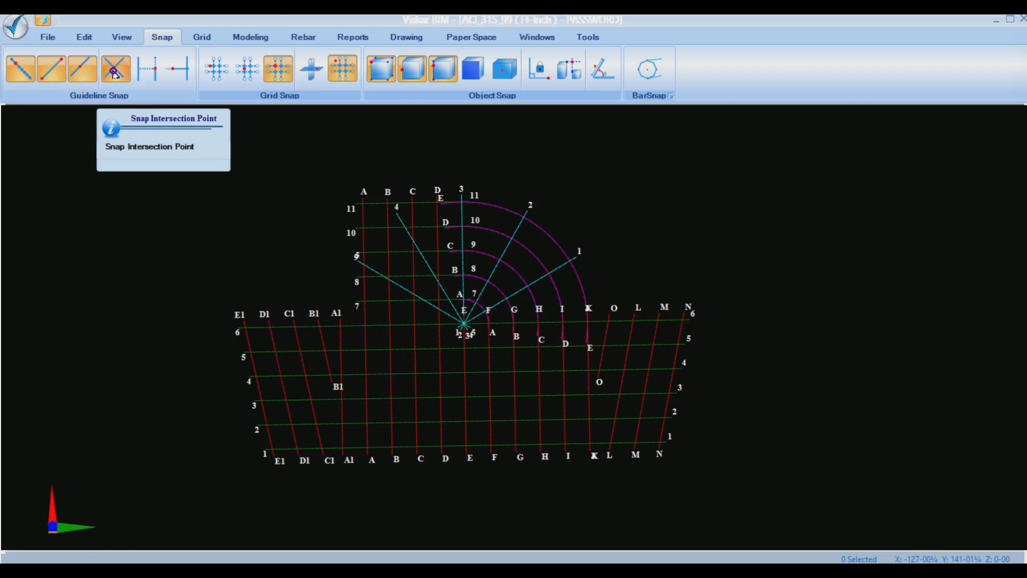
{"action": "left_click", "coordinate": [115, 69]}
Draw a single-segment polyline rising diagonally in the empty area above the grid
{"action": "middle_click_drag", "start_coordinate": [235, 174], "coordinate": [249, 224]}
{"action": "type", "text": "POLYLINE"}
{"action": "key", "text": "Return"}
{"action": "left_click", "coordinate": [273, 242]}
{"action": "left_click", "coordinate": [388, 157]}
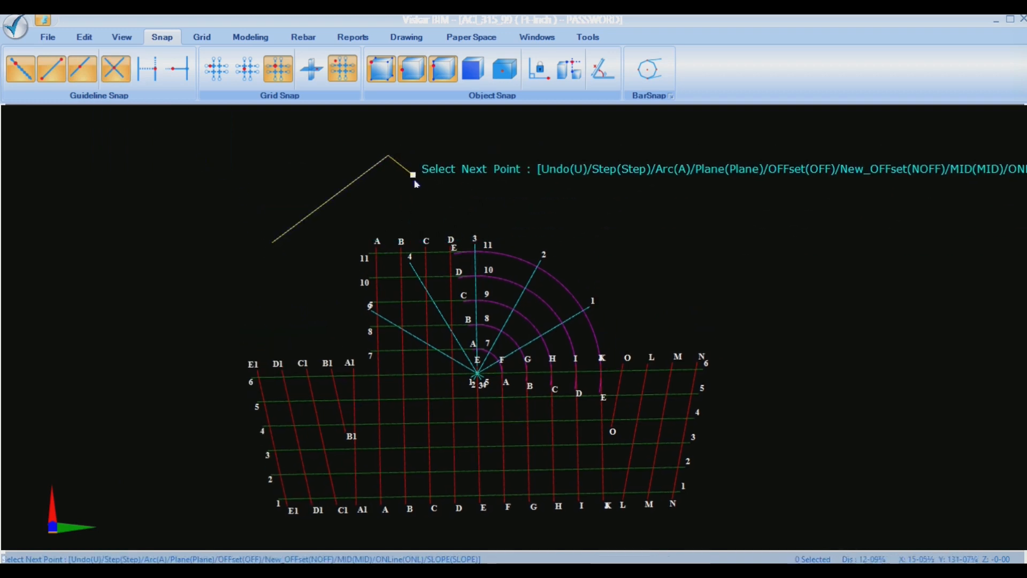
{"action": "key", "text": "Return"}
Draw a second single-segment polyline crossing the diagonal line and end the polyline command
{"action": "left_click", "coordinate": [283, 197]}
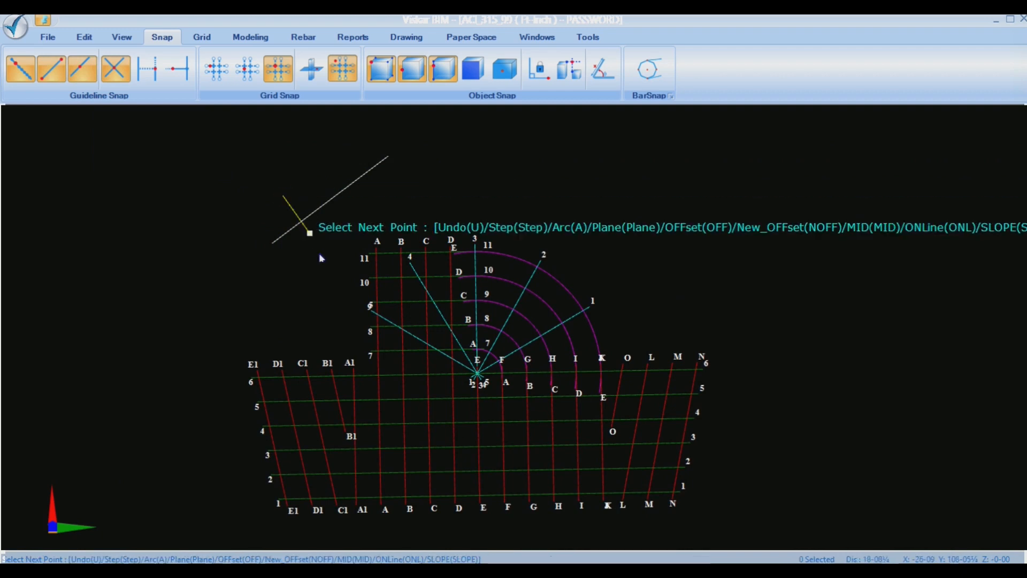
{"action": "left_click", "coordinate": [329, 294]}
{"action": "key", "text": "Return"}
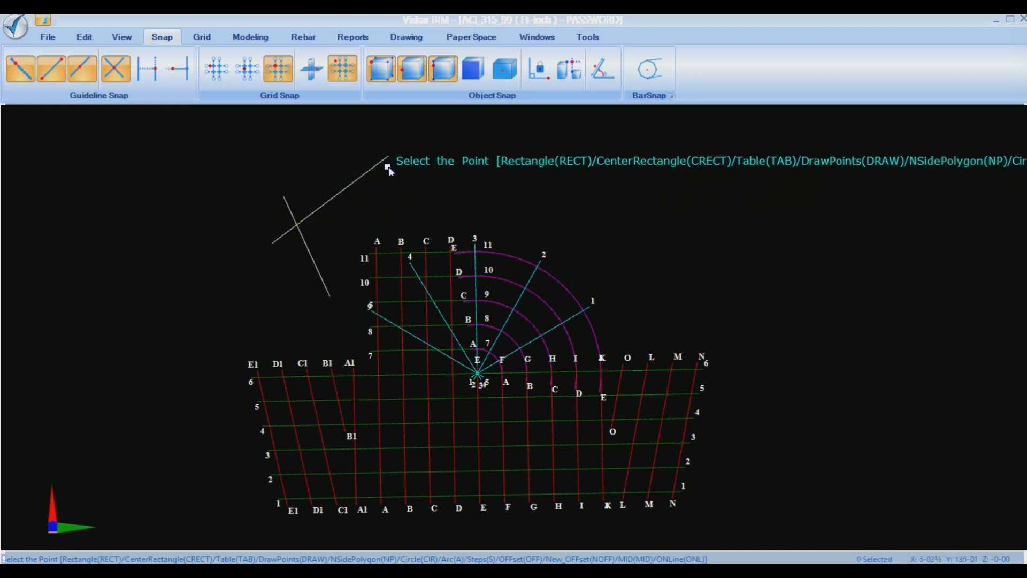
{"action": "key", "text": "Escape"}
{"action": "scroll", "coordinate": [418, 171], "scroll_direction": "down", "scroll_amount": 1}
{"action": "middle_click_drag", "start_coordinate": [418, 171], "coordinate": [360, 212]}
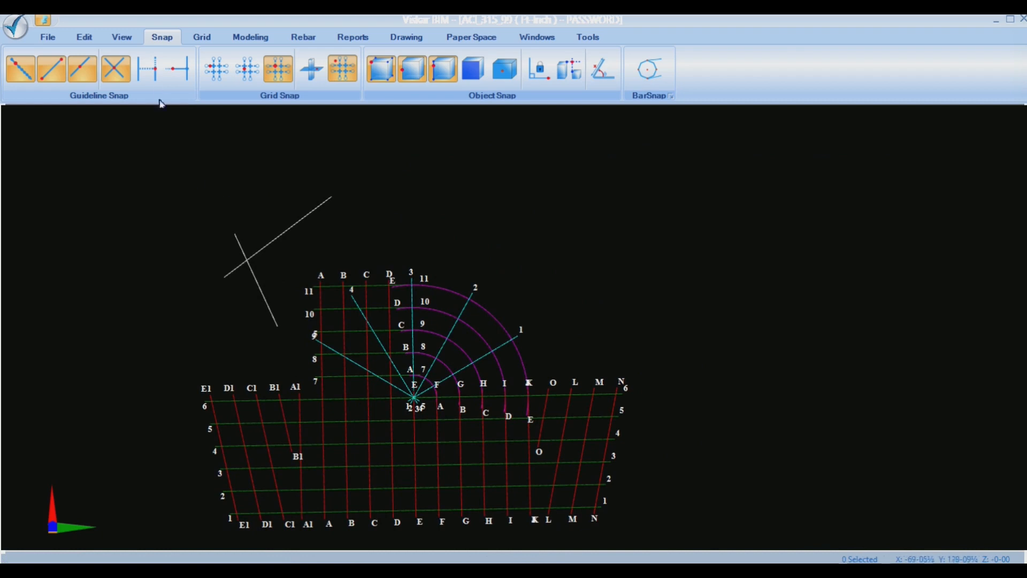
Enable Snap Parallel and draw a vertical single-segment polyline above grid line 3
{"action": "left_click", "coordinate": [153, 75]}
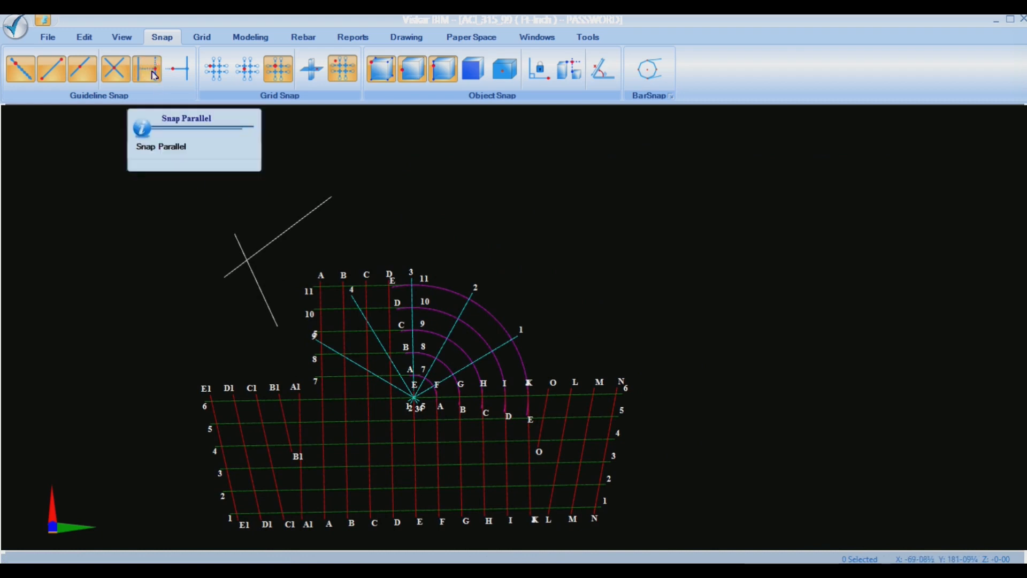
{"action": "type", "text": "POLYLINE"}
{"action": "key", "text": "Return"}
{"action": "left_click", "coordinate": [413, 245]}
{"action": "left_click", "coordinate": [411, 154]}
{"action": "key", "text": "Return"}
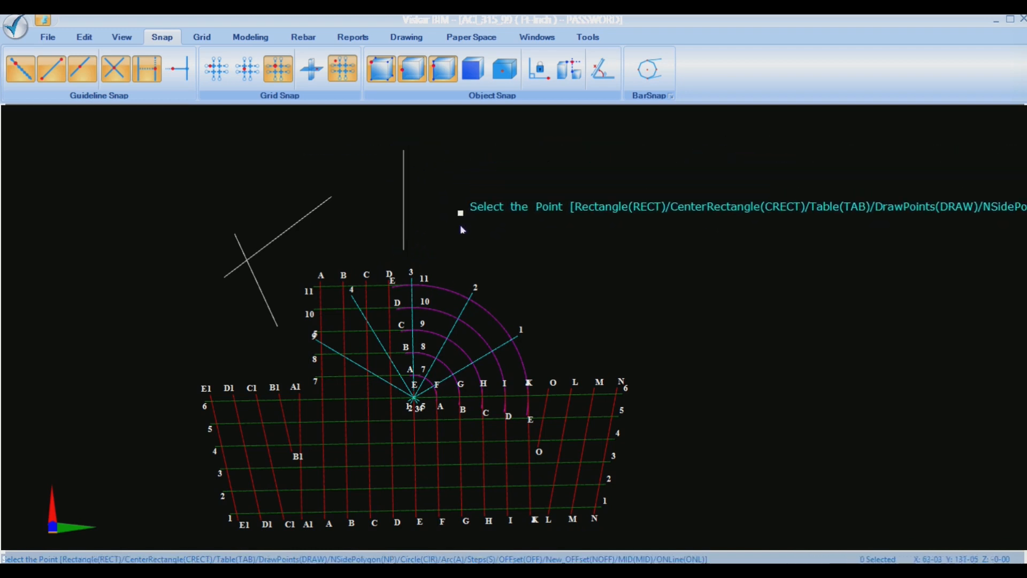
Draw a second vertical polyline beside the first one, using the parallel snap to align it
{"action": "left_click", "coordinate": [435, 244]}
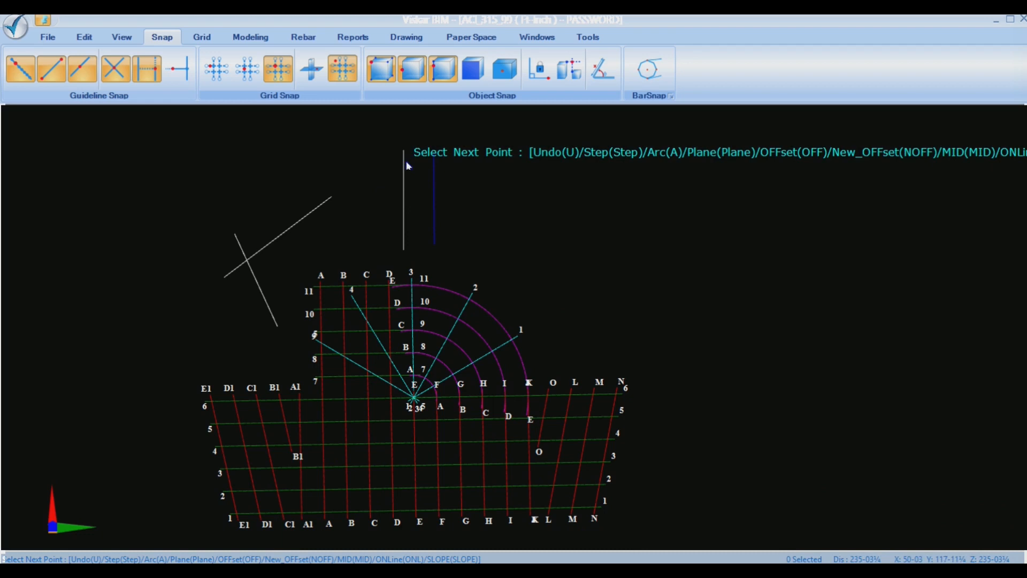
{"action": "left_click", "coordinate": [434, 154]}
{"action": "right_click", "coordinate": [483, 162]}
{"action": "left_click", "coordinate": [512, 172]}
{"action": "scroll", "coordinate": [508, 175], "scroll_direction": "up", "scroll_amount": 1}
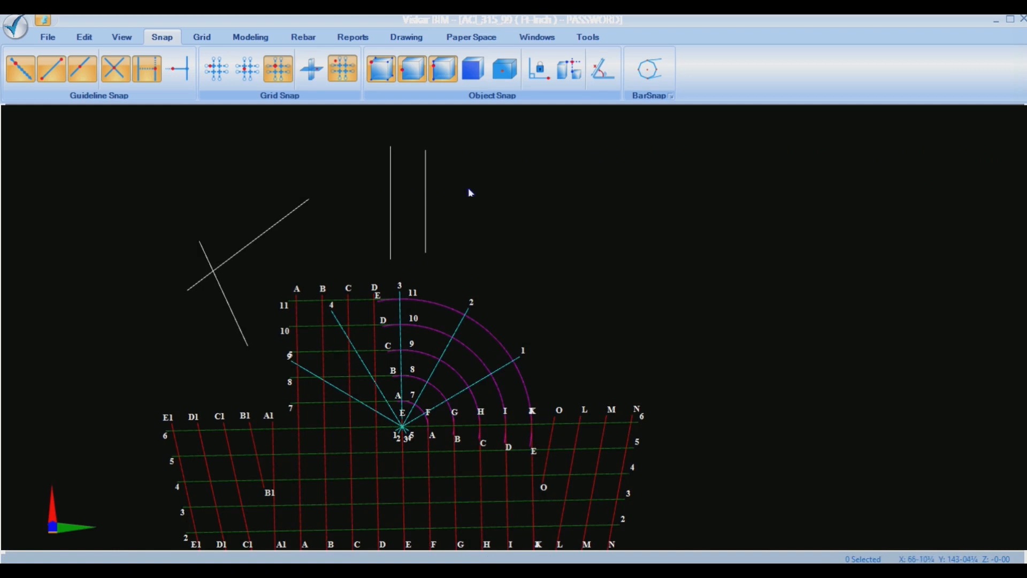
{"action": "scroll", "coordinate": [471, 204], "scroll_direction": "down", "scroll_amount": 3}
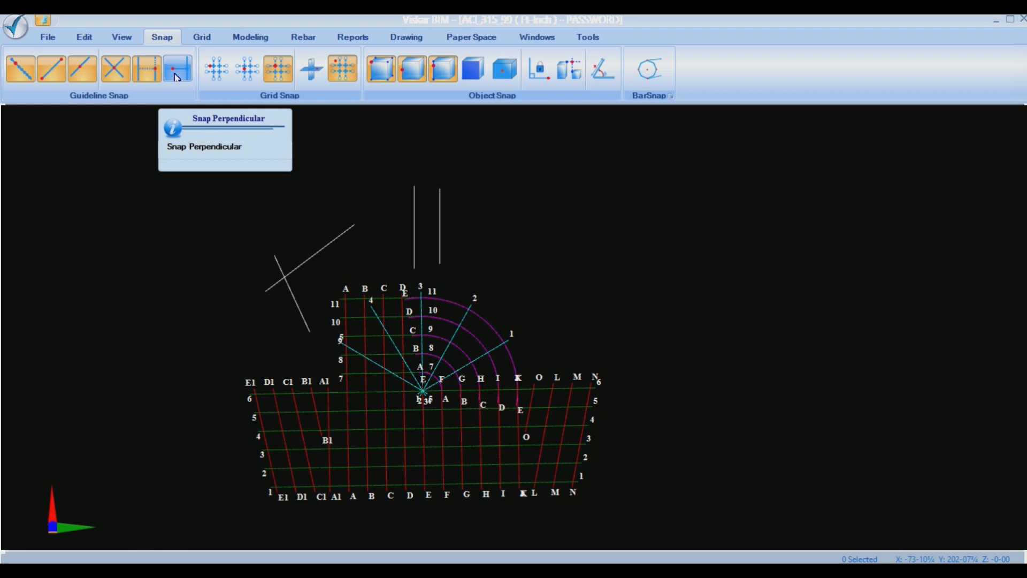
Turn off the parallel and intersection guideline snaps and delete the four sample lines above the grid
{"action": "left_click", "coordinate": [148, 74]}
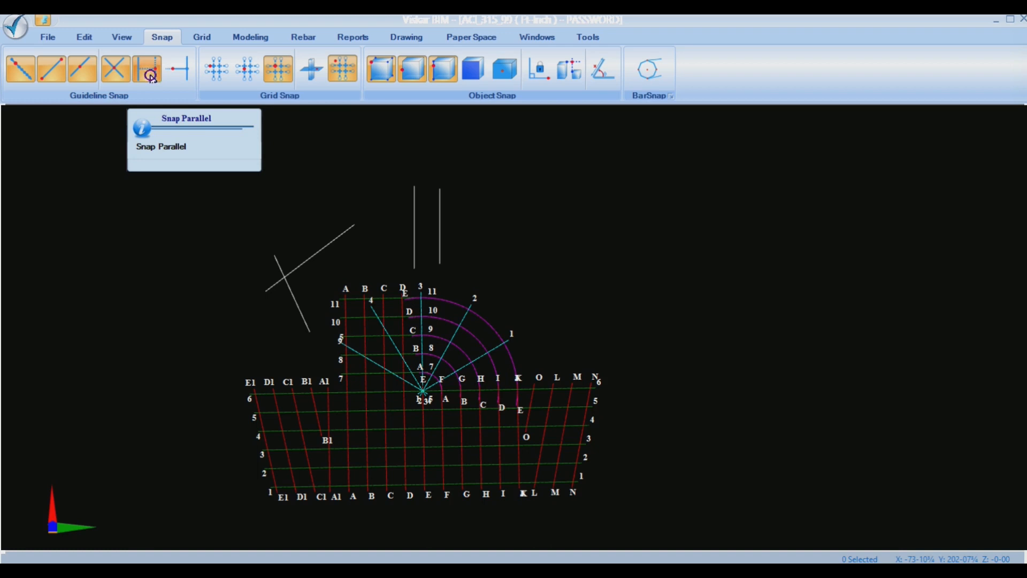
{"action": "left_click", "coordinate": [123, 73]}
{"action": "scroll", "coordinate": [195, 149], "scroll_direction": "down", "scroll_amount": 2}
{"action": "left_click_drag", "start_coordinate": [517, 158], "coordinate": [207, 332]}
{"action": "key", "text": "Delete"}
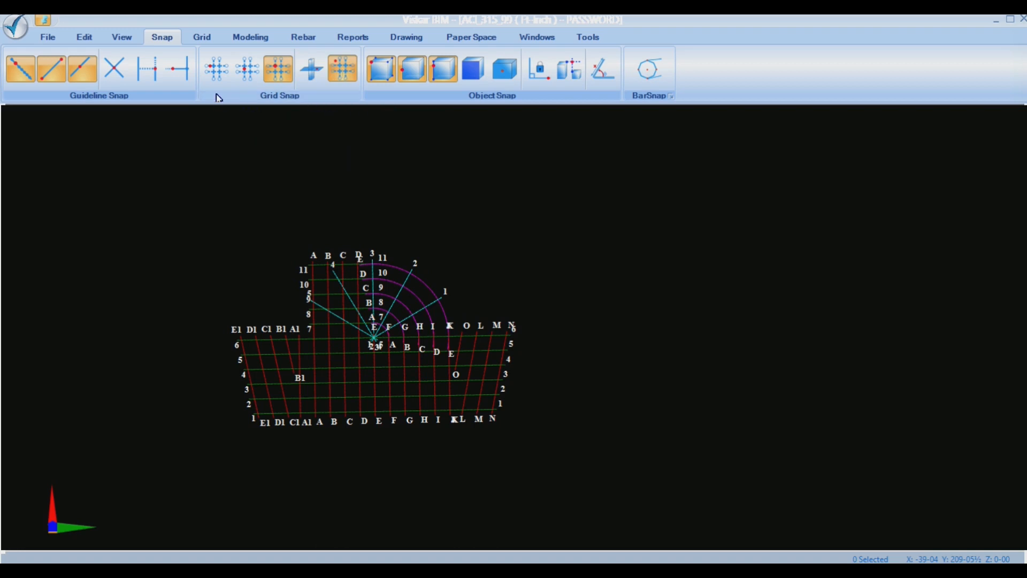
Enable Grid Snap Mid Point and the grid snap option preceding it
{"action": "left_click", "coordinate": [216, 72]}
{"action": "left_click", "coordinate": [247, 70]}
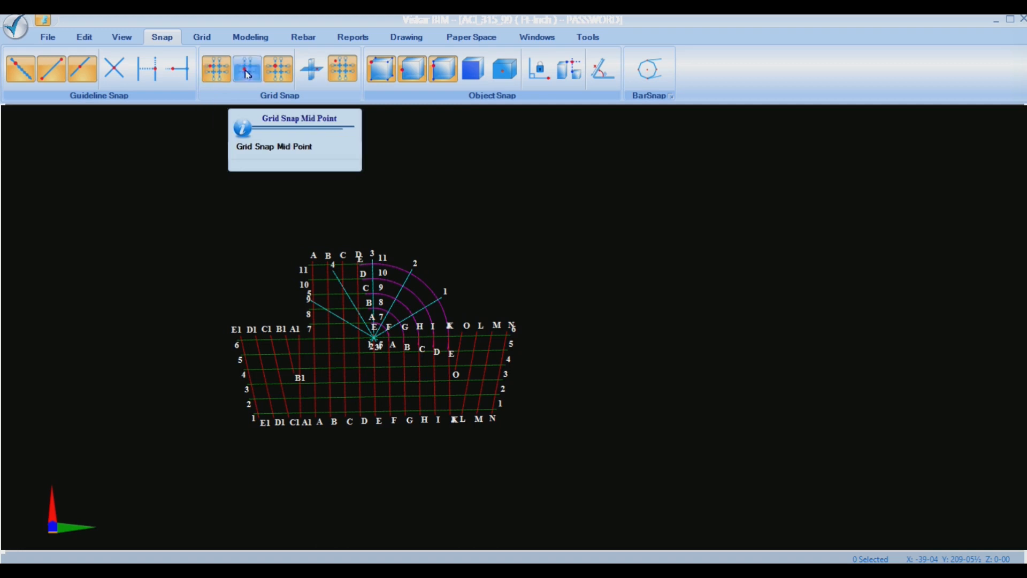
Examine the snap points offered along the grid lines with the polyline command, without drawing anything
{"action": "scroll", "coordinate": [258, 210], "scroll_direction": "up", "scroll_amount": 1}
{"action": "type", "text": "pl"}
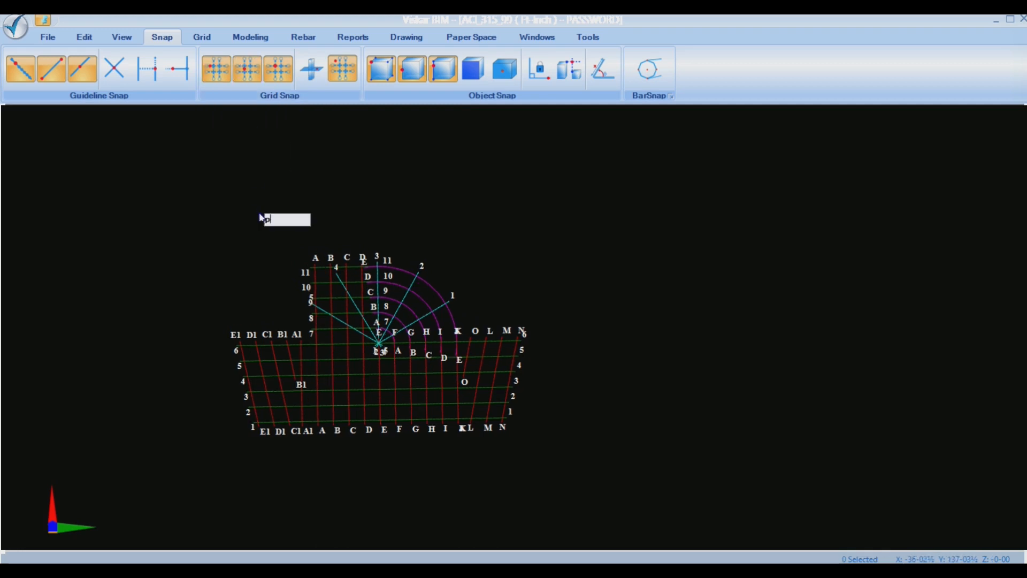
{"action": "key", "text": "Return"}
{"action": "scroll", "coordinate": [252, 238], "scroll_direction": "up", "scroll_amount": 1}
{"action": "middle_click_drag", "start_coordinate": [252, 238], "coordinate": [252, 176]}
{"action": "scroll", "coordinate": [323, 297], "scroll_direction": "up", "scroll_amount": 3}
{"action": "scroll", "coordinate": [332, 320], "scroll_direction": "up", "scroll_amount": 5}
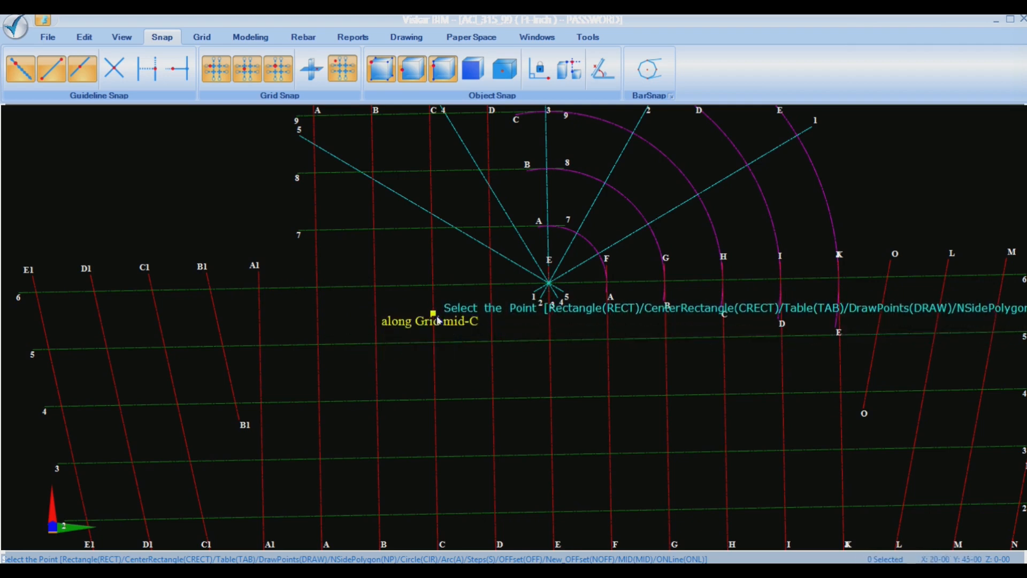
{"action": "key", "text": "Escape"}
{"action": "scroll", "coordinate": [419, 267], "scroll_direction": "down", "scroll_amount": 5}
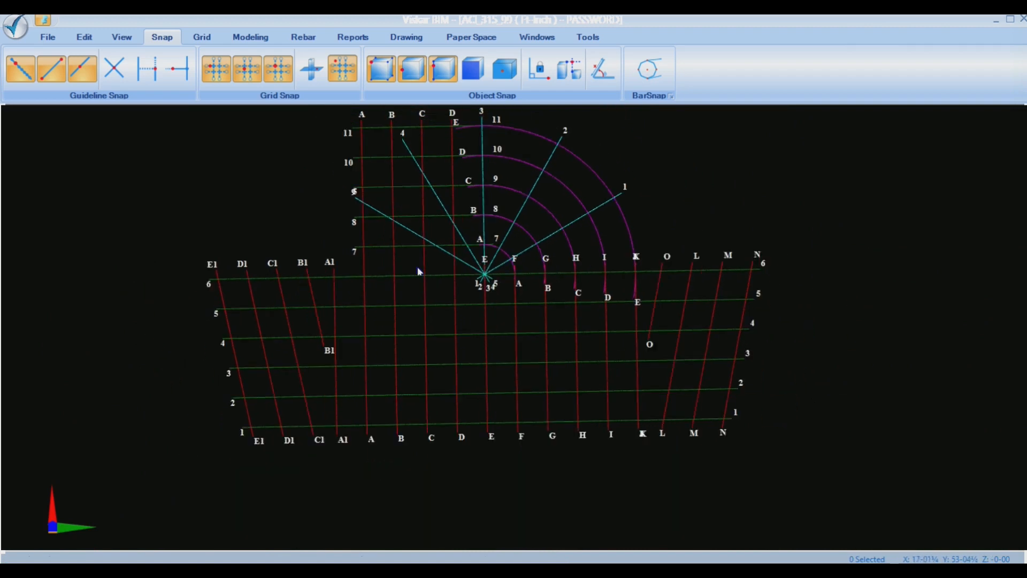
{"action": "middle_click_drag", "start_coordinate": [421, 331], "coordinate": [419, 339]}
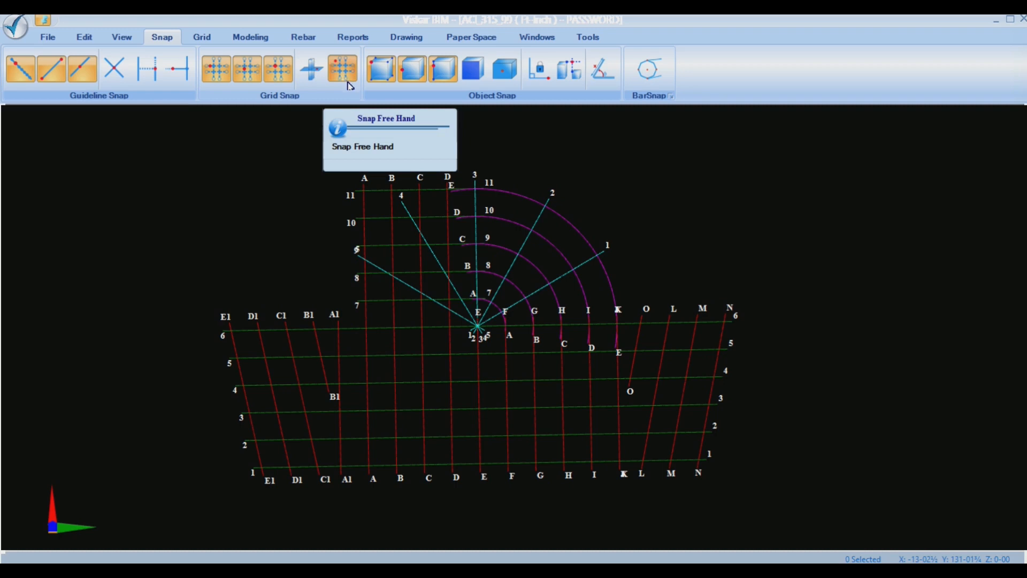
Draw a four-segment zigzag polyline above the grid with Free Hand snapping on
{"action": "left_click", "coordinate": [348, 83]}
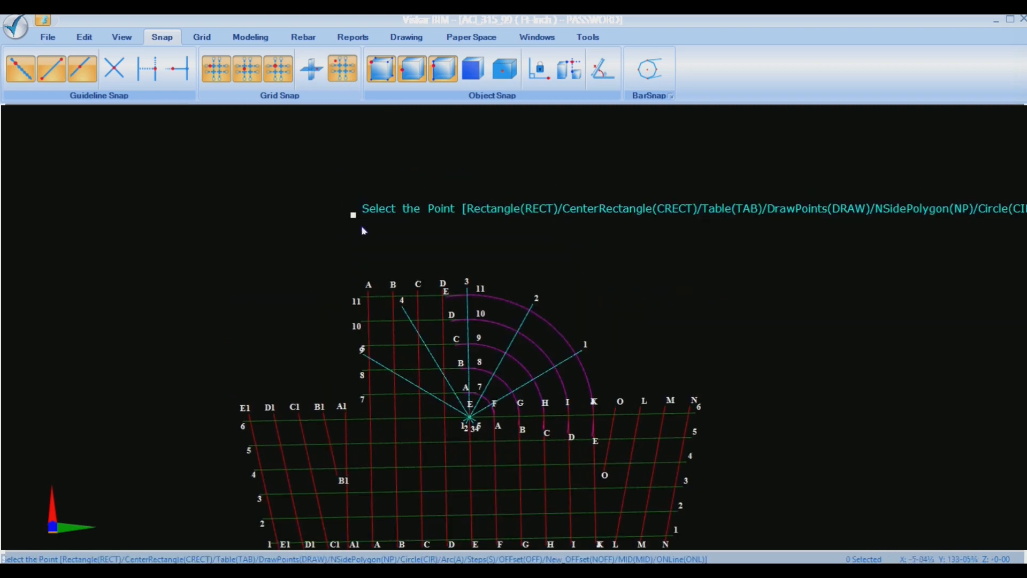
{"action": "left_click", "coordinate": [368, 190]}
{"action": "right_click", "coordinate": [368, 191]}
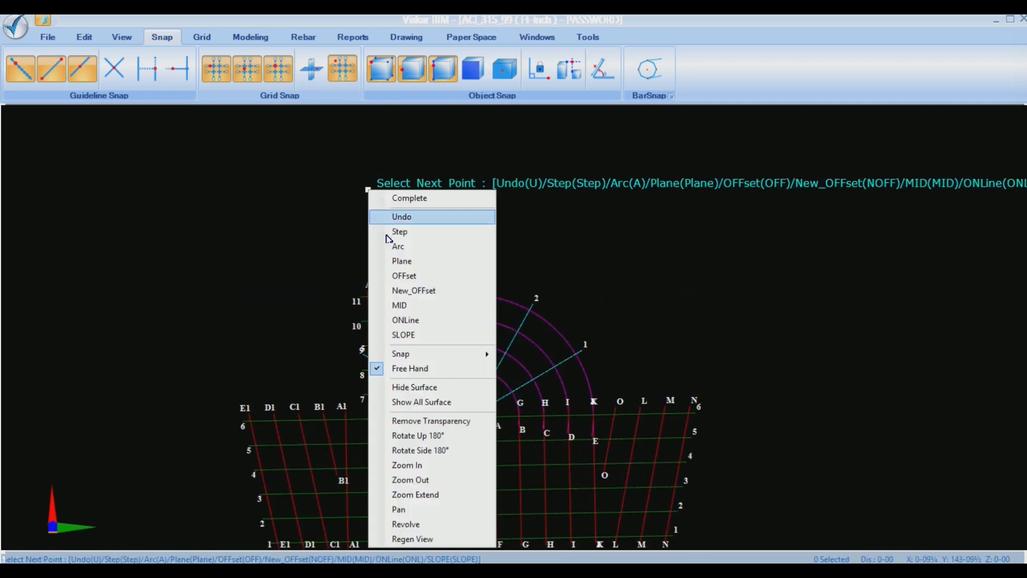
{"action": "left_click", "coordinate": [411, 369]}
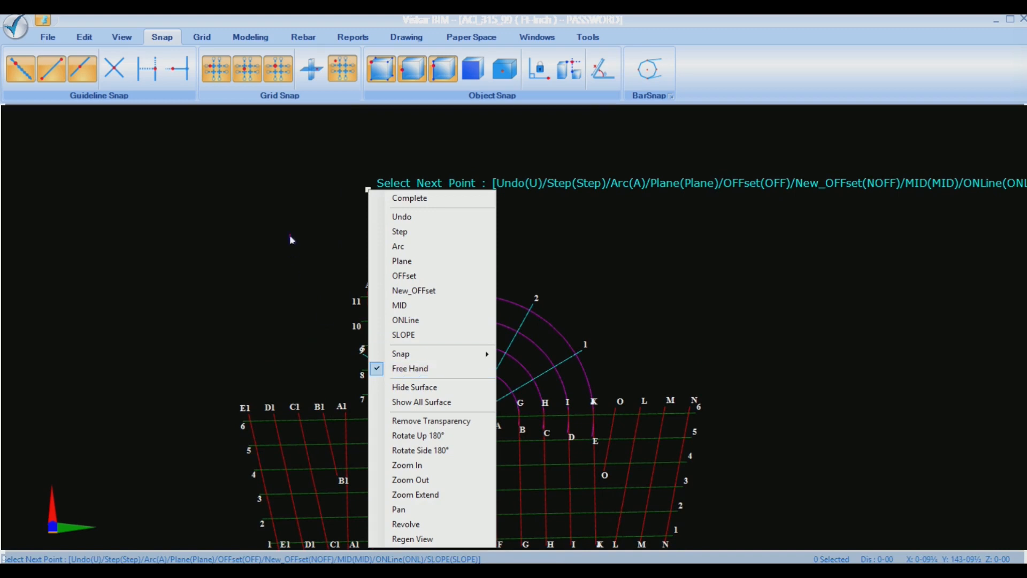
{"action": "left_click", "coordinate": [289, 232]}
{"action": "left_click", "coordinate": [463, 185]}
{"action": "left_click", "coordinate": [492, 262]}
{"action": "left_click", "coordinate": [575, 230]}
{"action": "key", "text": "Escape"}
{"action": "key", "text": "Escape"}
Delete the freehand zigzag polyline above the grid
{"action": "scroll", "coordinate": [591, 225], "scroll_direction": "down", "scroll_amount": 2}
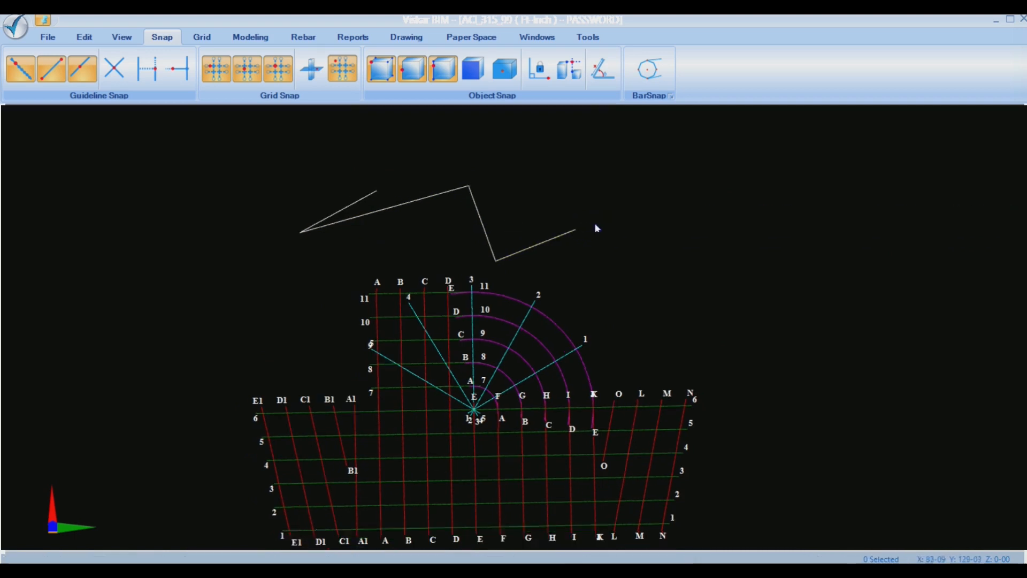
{"action": "left_click_drag", "start_coordinate": [655, 137], "coordinate": [232, 321]}
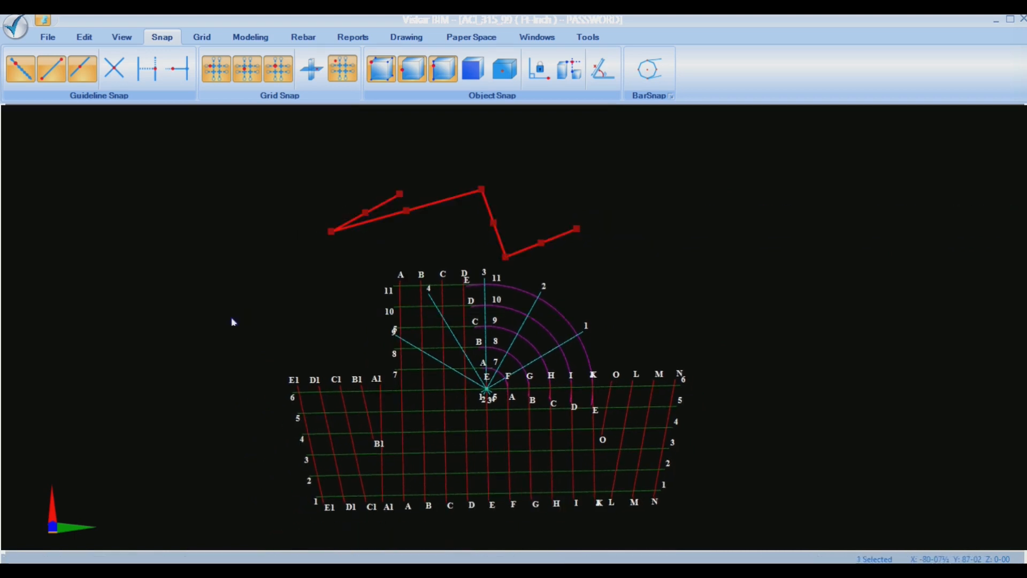
{"action": "key", "text": "Delete"}
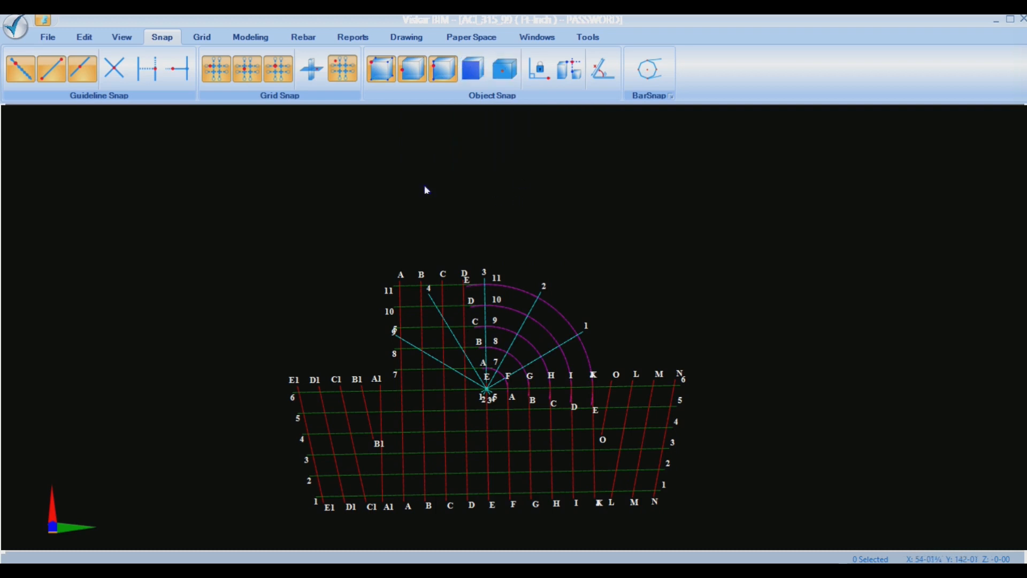
Set up a concrete beam object in ObjectModeller using the RECTANGULAR section from the common sections library
{"action": "left_click", "coordinate": [251, 37]}
{"action": "left_click", "coordinate": [190, 80]}
{"action": "left_click", "coordinate": [459, 268]}
{"action": "left_click", "coordinate": [459, 323]}
{"action": "left_click", "coordinate": [497, 269]}
{"action": "left_click", "coordinate": [507, 206]}
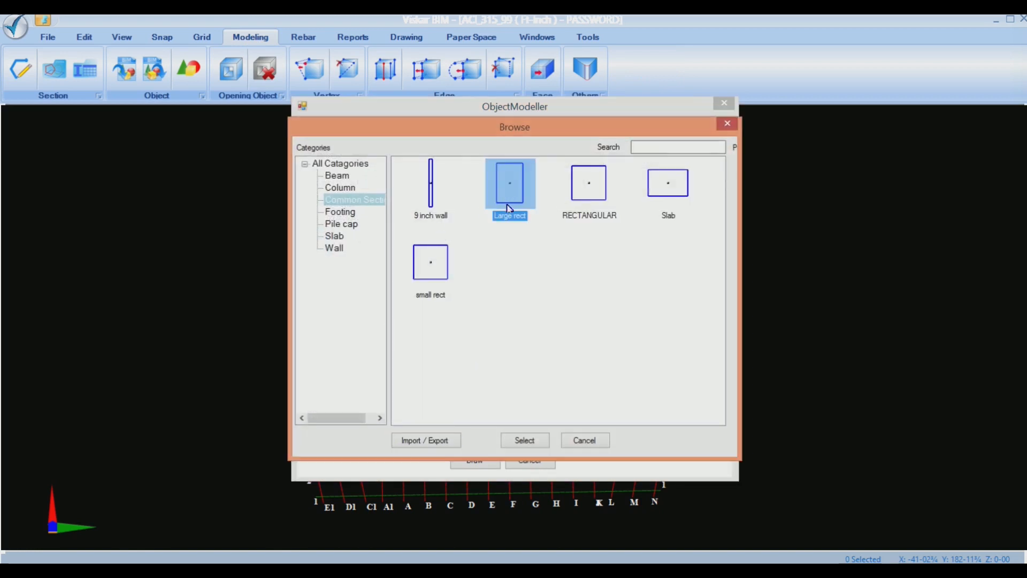
{"action": "left_click", "coordinate": [577, 199]}
{"action": "left_click", "coordinate": [524, 440]}
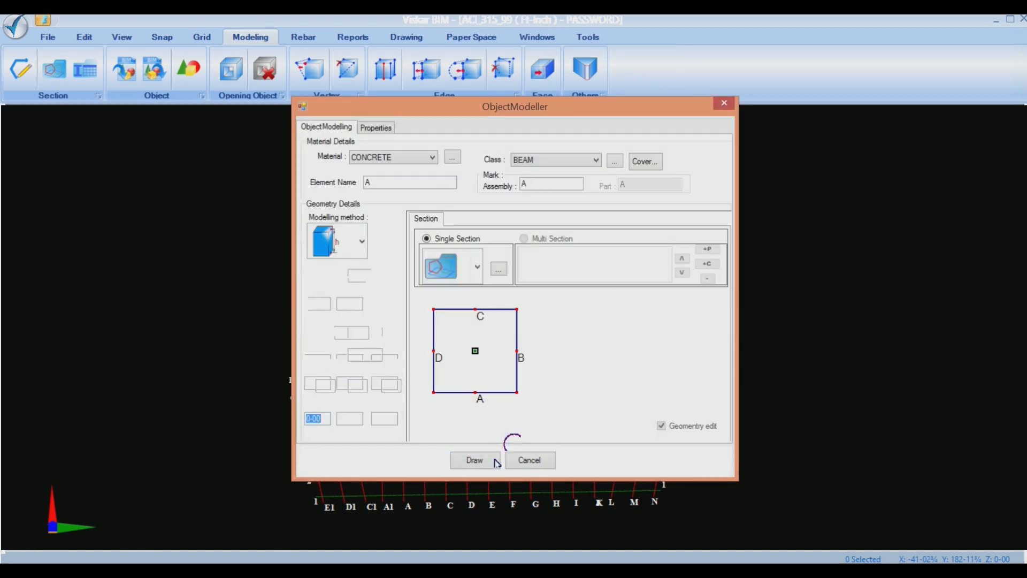
Place the 20-00 by 20-00 ft, 10-00 ft high block at grid intersection A/2 and close ObjectModeller
{"action": "left_click", "coordinate": [474, 461]}
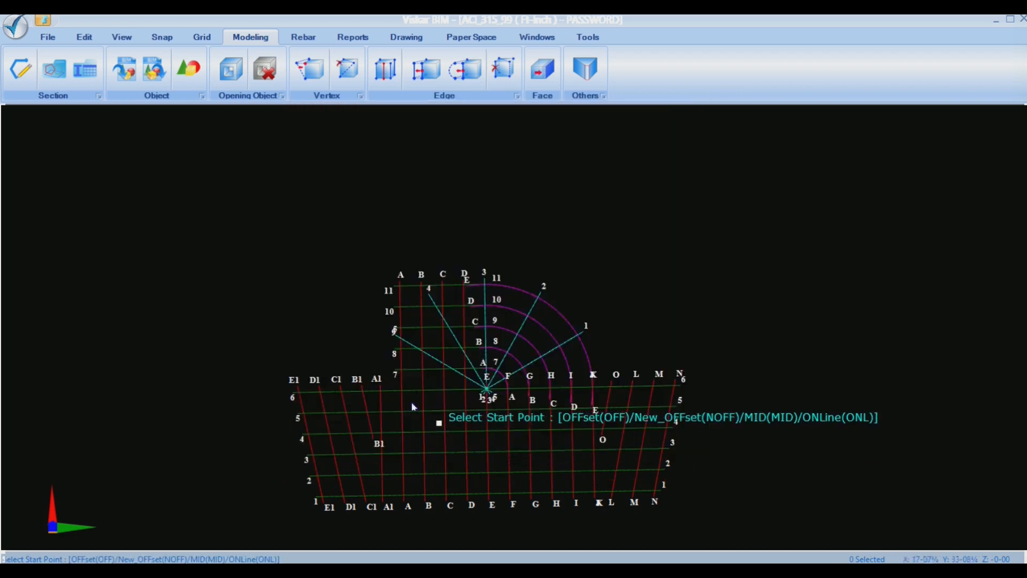
{"action": "left_click", "coordinate": [408, 470]}
{"action": "scroll", "coordinate": [518, 436], "scroll_direction": "up", "scroll_amount": 2}
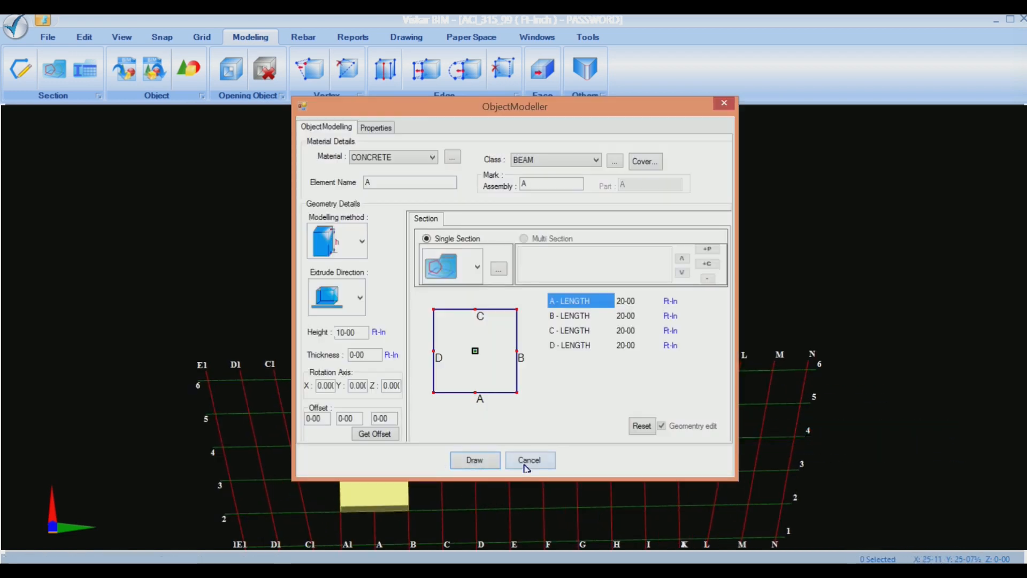
{"action": "left_click", "coordinate": [527, 461]}
{"action": "scroll", "coordinate": [495, 367], "scroll_direction": "up", "scroll_amount": 3}
{"action": "scroll", "coordinate": [428, 396], "scroll_direction": "up", "scroll_amount": 1}
{"action": "middle_click_drag", "start_coordinate": [426, 398], "coordinate": [316, 214]}
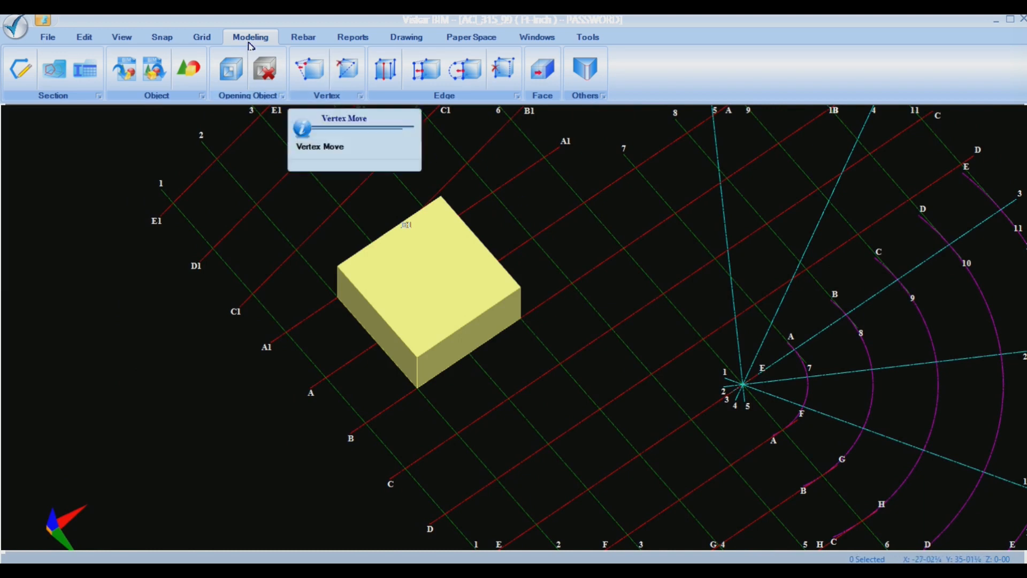
Enable the face object snaps and examine the snap points on the block with the polyline command
{"action": "left_click", "coordinate": [162, 37]}
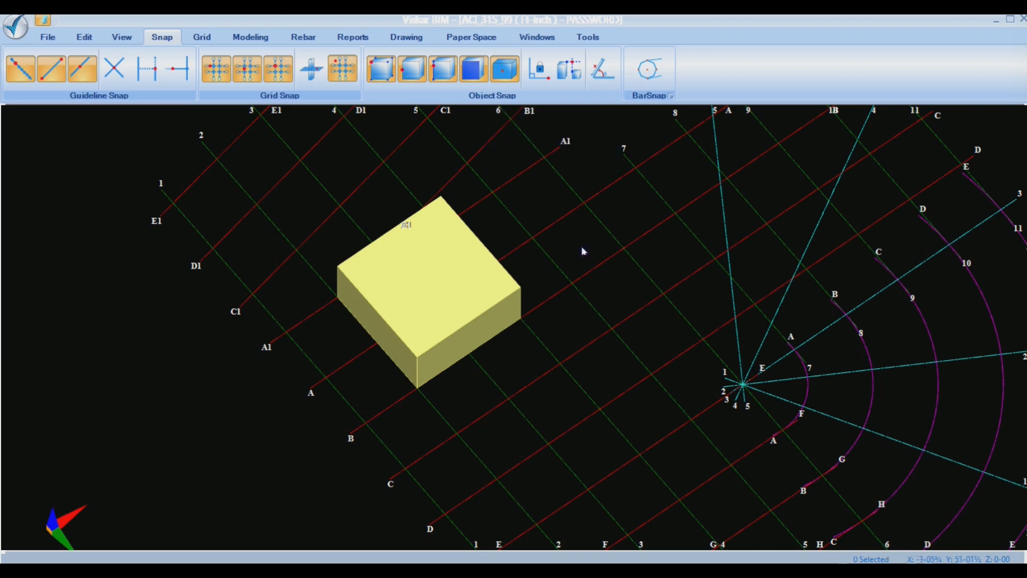
{"action": "key", "text": "Return"}
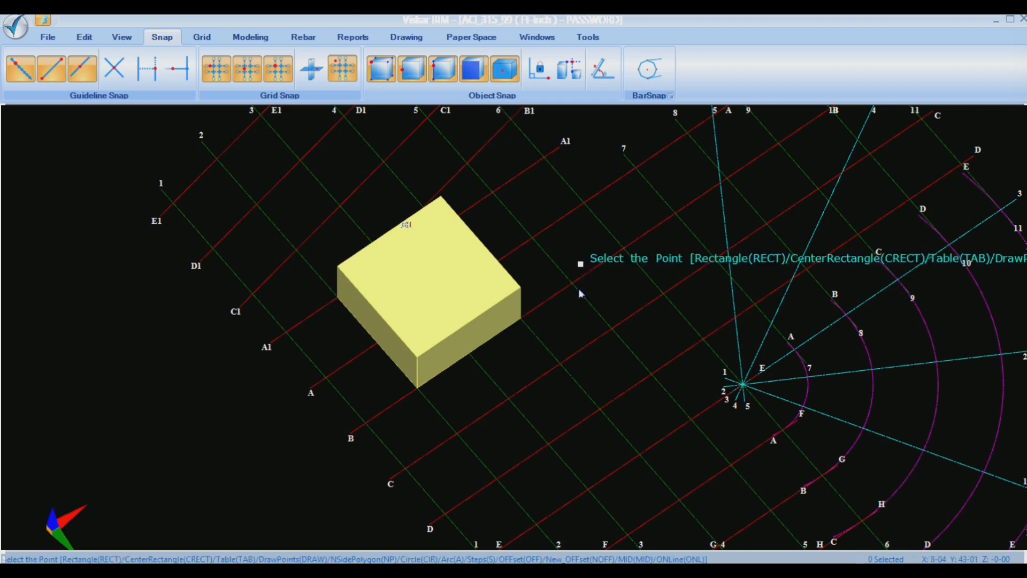
{"action": "scroll", "coordinate": [505, 323], "scroll_direction": "up", "scroll_amount": 4}
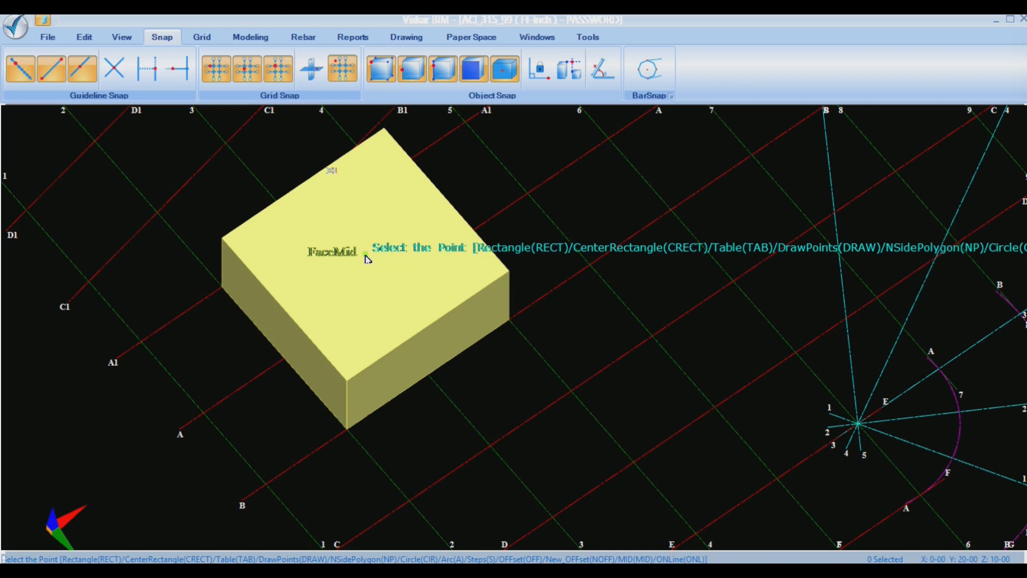
{"action": "key", "text": "Escape"}
{"action": "scroll", "coordinate": [393, 217], "scroll_direction": "down", "scroll_amount": 1}
{"action": "scroll", "coordinate": [393, 217], "scroll_direction": "down", "scroll_amount": 1}
{"action": "scroll", "coordinate": [435, 235], "scroll_direction": "down", "scroll_amount": 2}
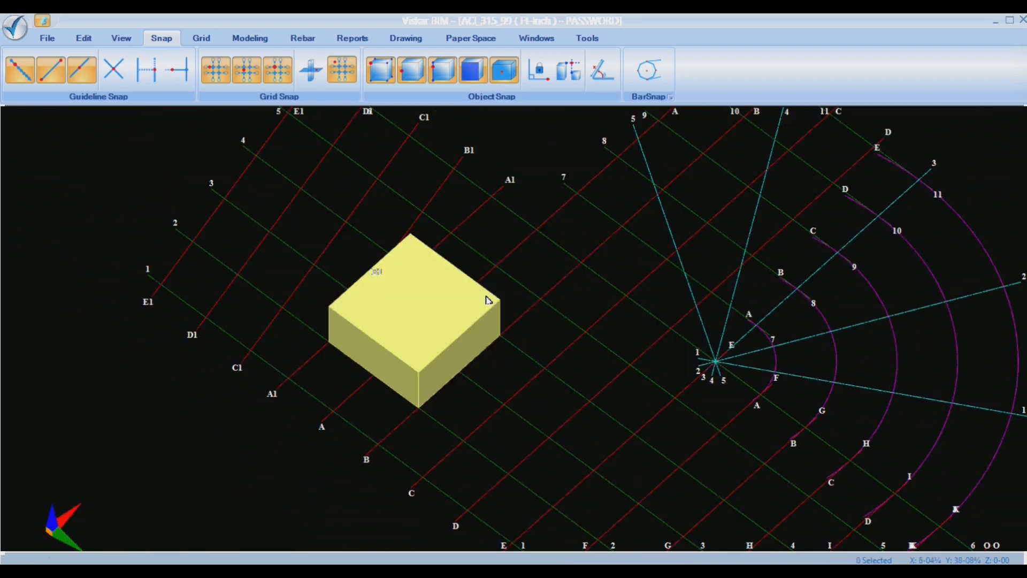
Turn off the edge, face and face-center object snaps and test the remaining snaps on the block with the polyline command
{"action": "left_click", "coordinate": [448, 77]}
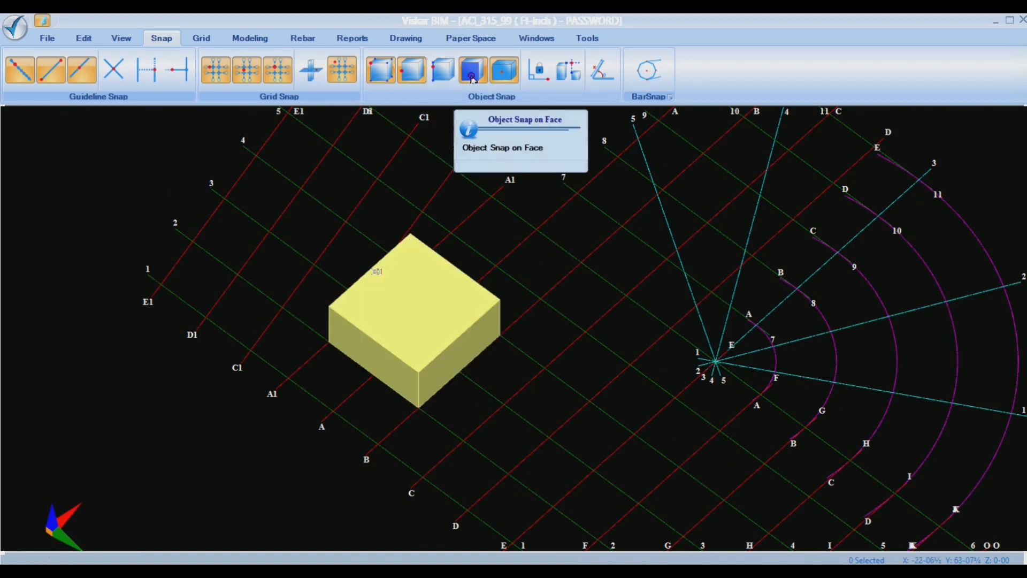
{"action": "left_click", "coordinate": [470, 77]}
{"action": "left_click", "coordinate": [503, 78]}
{"action": "key", "text": "Return"}
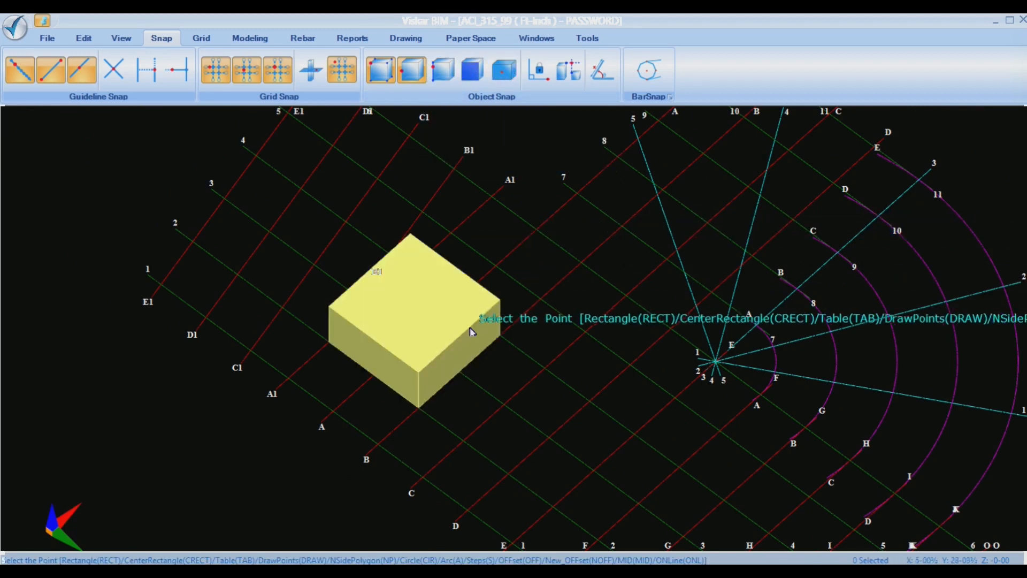
{"action": "left_click", "coordinate": [537, 228]}
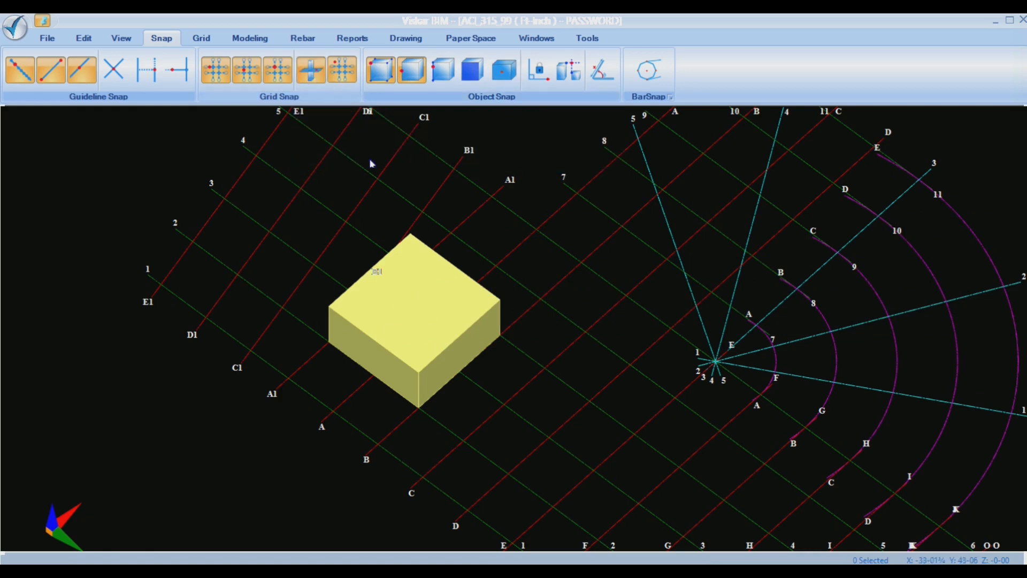
Turn the edge object snap back on during the polyline command and examine snapping along the block's edges
{"action": "key", "text": "Return"}
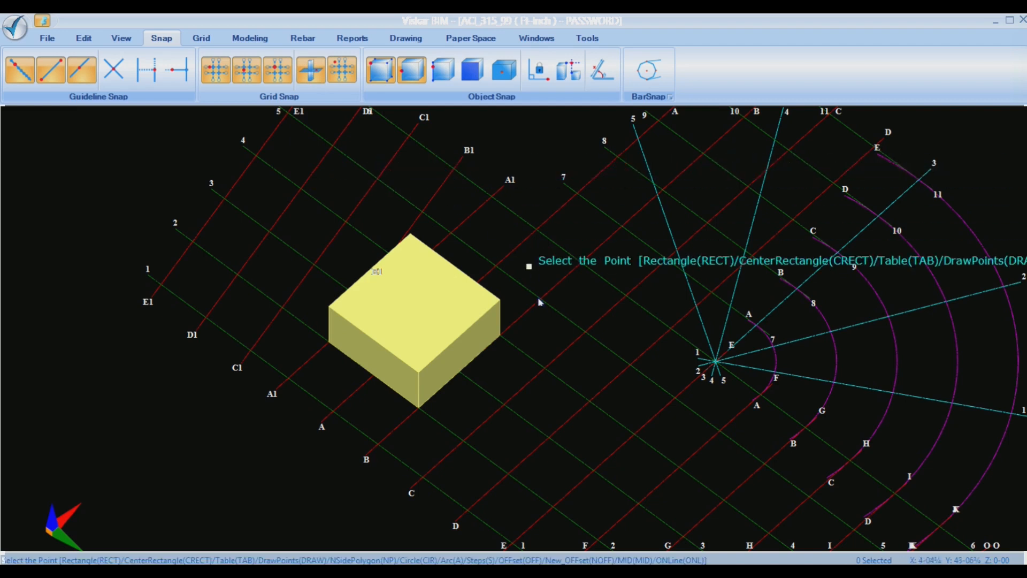
{"action": "scroll", "coordinate": [529, 265], "scroll_direction": "up", "scroll_amount": 2}
{"action": "scroll", "coordinate": [537, 282], "scroll_direction": "up", "scroll_amount": 1}
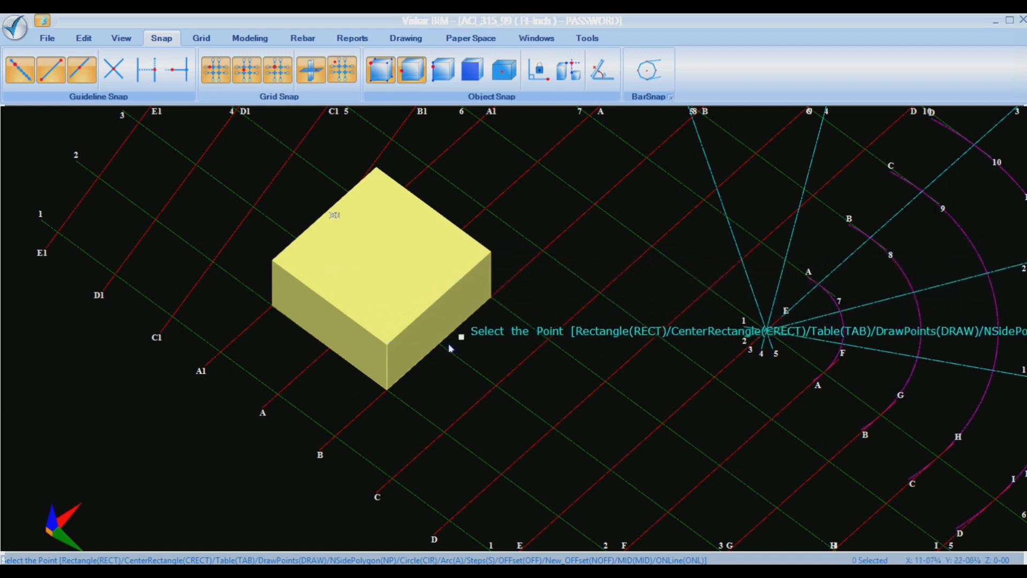
{"action": "left_click", "coordinate": [443, 69]}
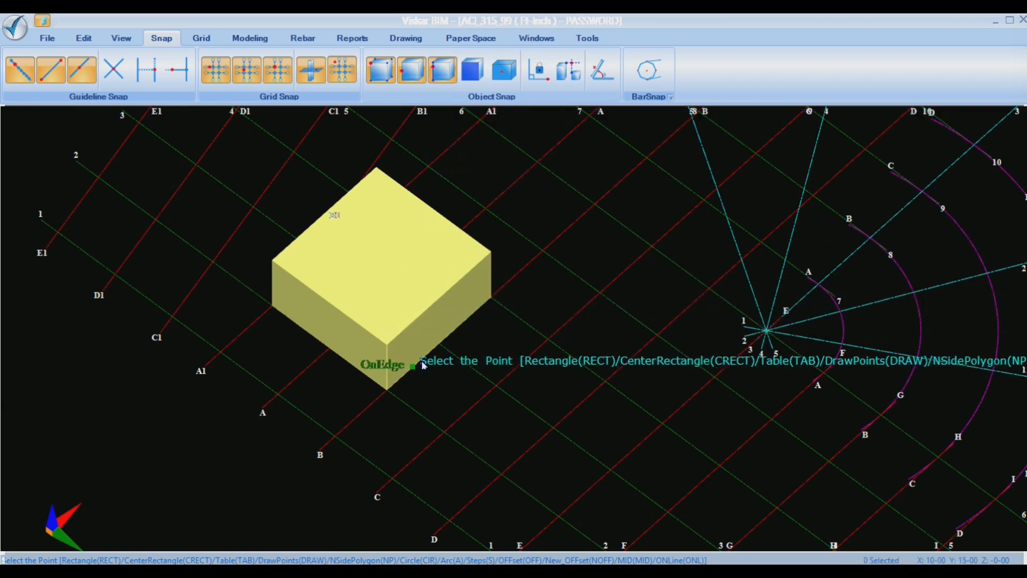
Delete the modelled block from the grid
{"action": "scroll", "coordinate": [556, 245], "scroll_direction": "down", "scroll_amount": 2}
{"action": "left_click_drag", "start_coordinate": [585, 202], "coordinate": [348, 400]}
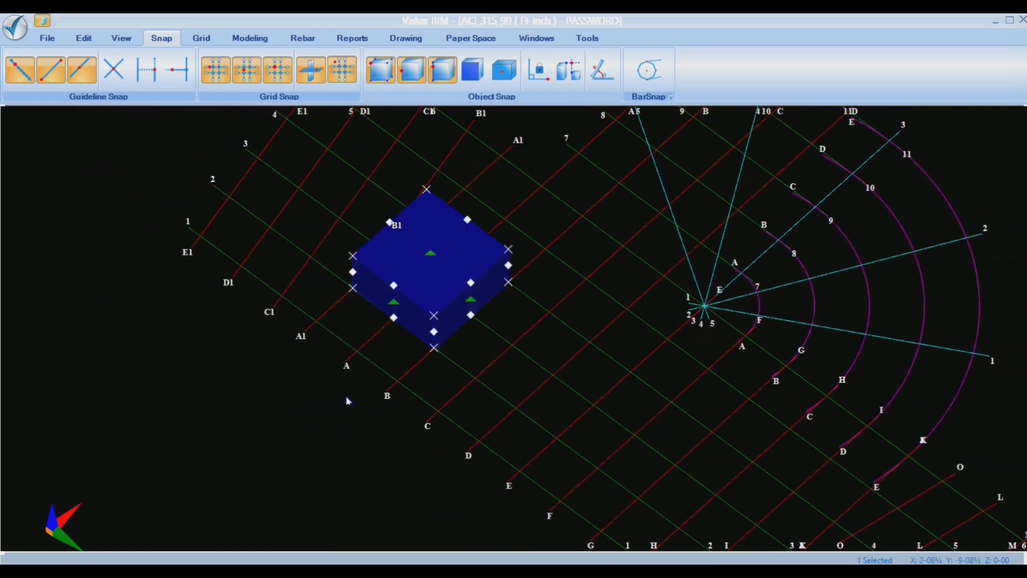
{"action": "left_click_drag", "start_coordinate": [524, 229], "coordinate": [303, 395]}
{"action": "key", "text": "Delete"}
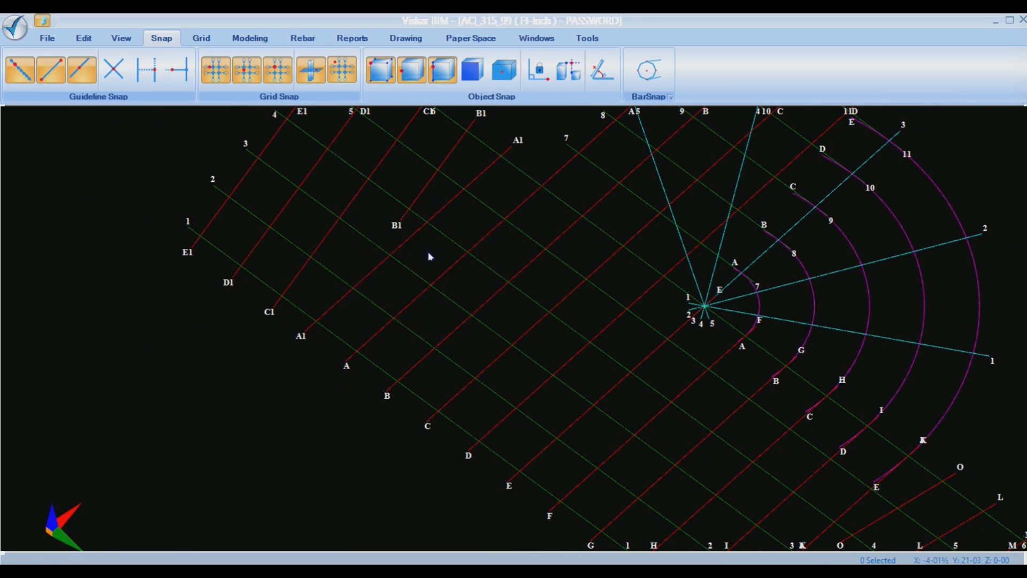
Turn off the plane option among the grid snaps and turn on Ortho Snap, with the grid in plan view
{"action": "left_click", "coordinate": [310, 69]}
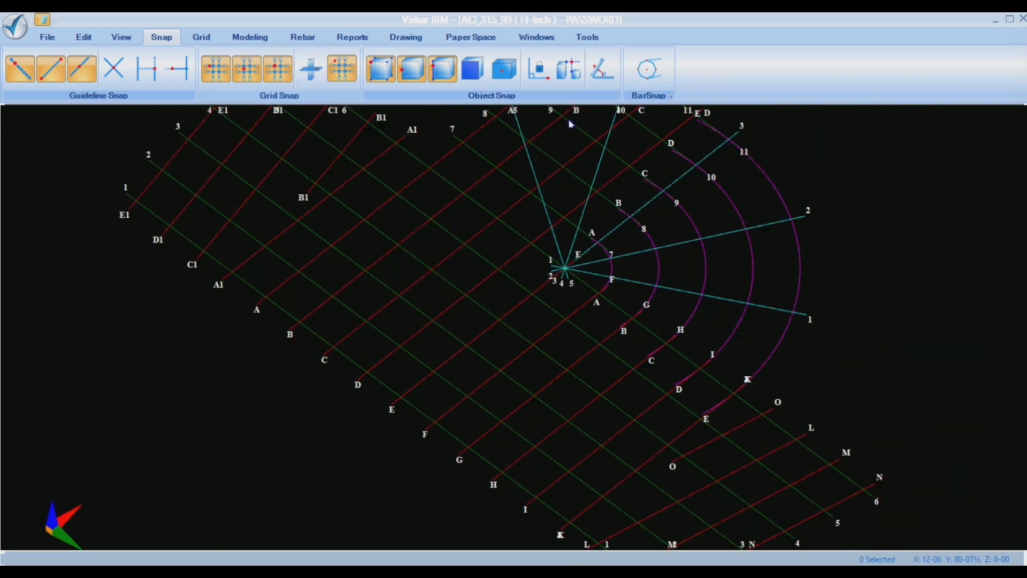
{"action": "scroll", "coordinate": [595, 254], "scroll_direction": "down", "scroll_amount": 1}
{"action": "middle_click_drag", "start_coordinate": [594, 255], "coordinate": [607, 350]}
{"action": "scroll", "coordinate": [667, 361], "scroll_direction": "down", "scroll_amount": 1}
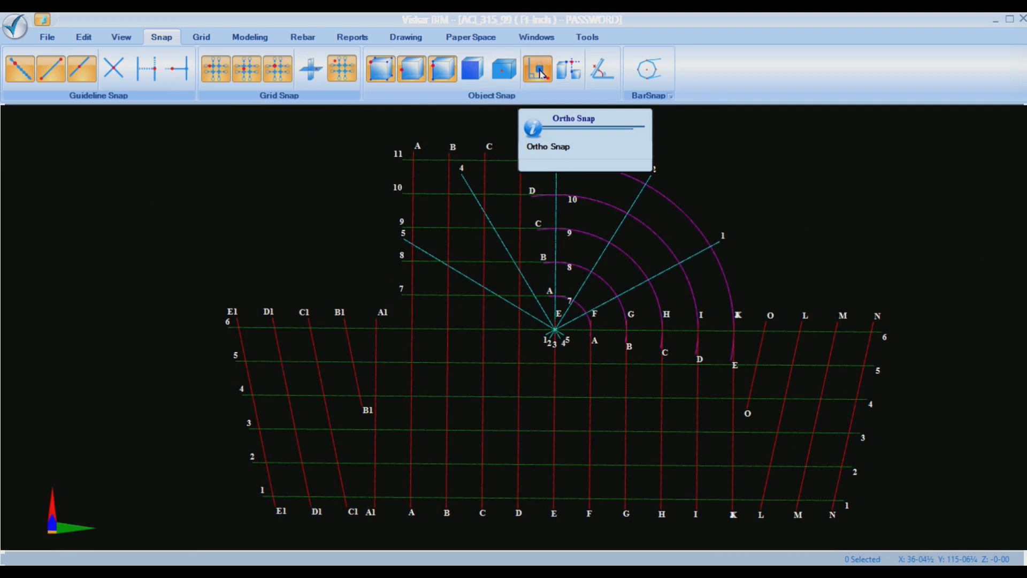
{"action": "scroll", "coordinate": [599, 260], "scroll_direction": "down", "scroll_amount": 1}
{"action": "middle_click_drag", "start_coordinate": [600, 259], "coordinate": [508, 300]}
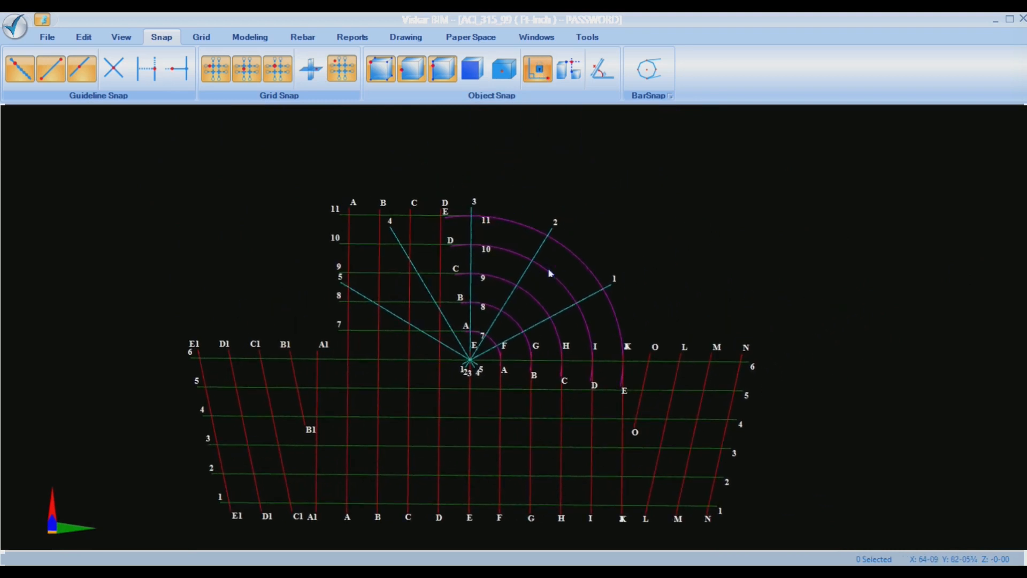
Draw an open five-segment polyline beside the grid with Ortho Snap, running each segment along the X, Y or Z axis
{"action": "key", "text": "Return"}
{"action": "left_click", "coordinate": [632, 247]}
{"action": "left_click", "coordinate": [801, 242]}
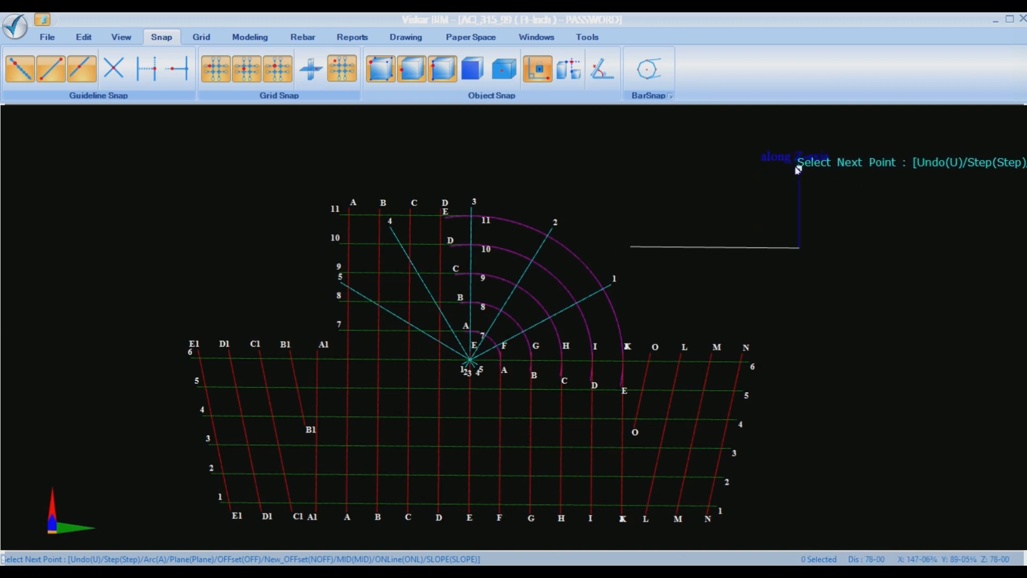
{"action": "middle_click_drag", "start_coordinate": [799, 170], "coordinate": [663, 214]}
{"action": "left_click", "coordinate": [855, 158]}
{"action": "middle_click_drag", "start_coordinate": [861, 172], "coordinate": [818, 238]}
{"action": "left_click", "coordinate": [811, 165]}
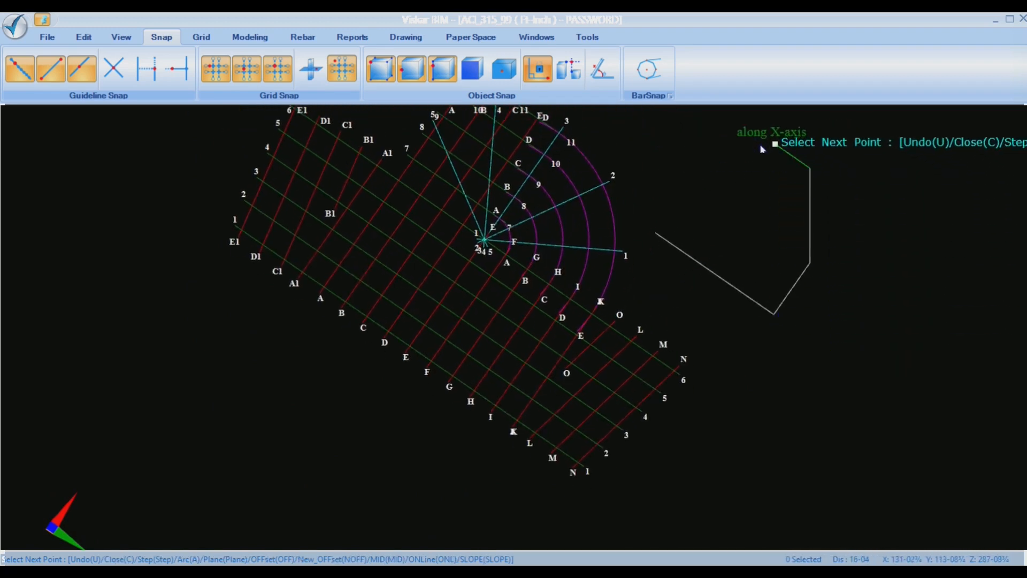
{"action": "left_click", "coordinate": [744, 123]}
{"action": "left_click", "coordinate": [684, 209]}
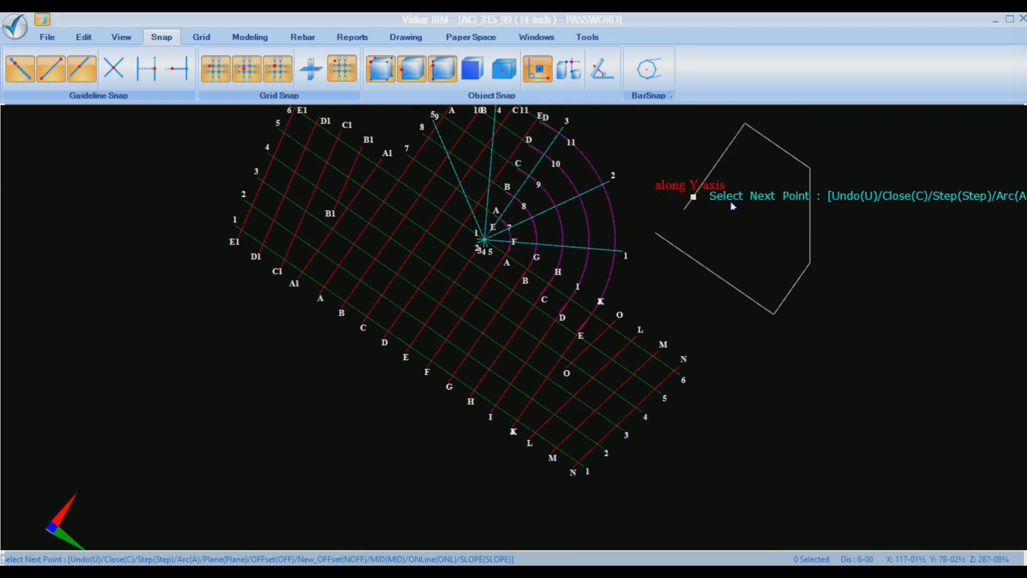
{"action": "right_click", "coordinate": [730, 201]}
{"action": "left_click", "coordinate": [778, 201]}
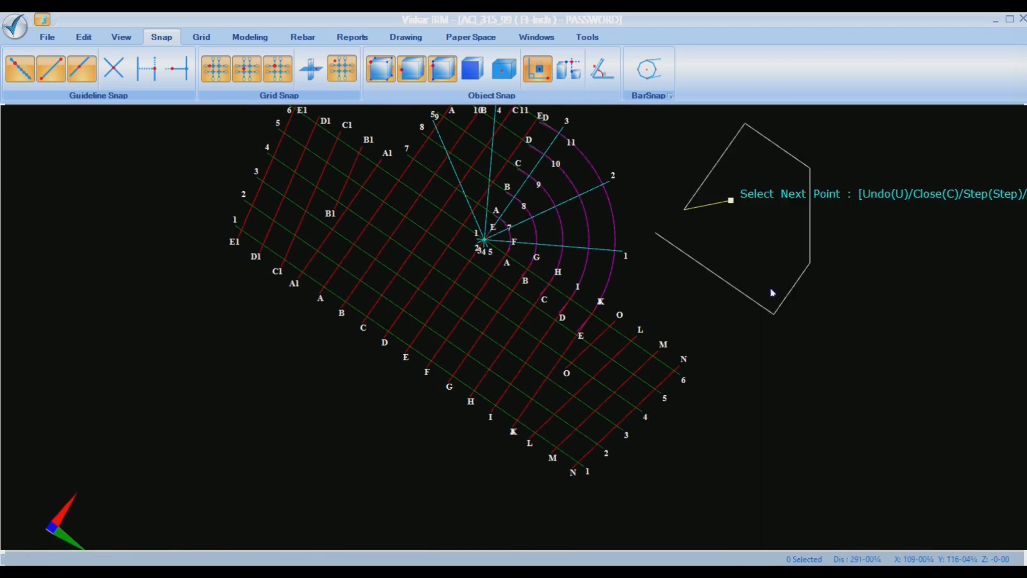
Turn off Ortho Snap and turn on the object snap that aligns to existing points
{"action": "middle_click_drag", "start_coordinate": [766, 301], "coordinate": [731, 369]}
{"action": "left_click", "coordinate": [536, 72]}
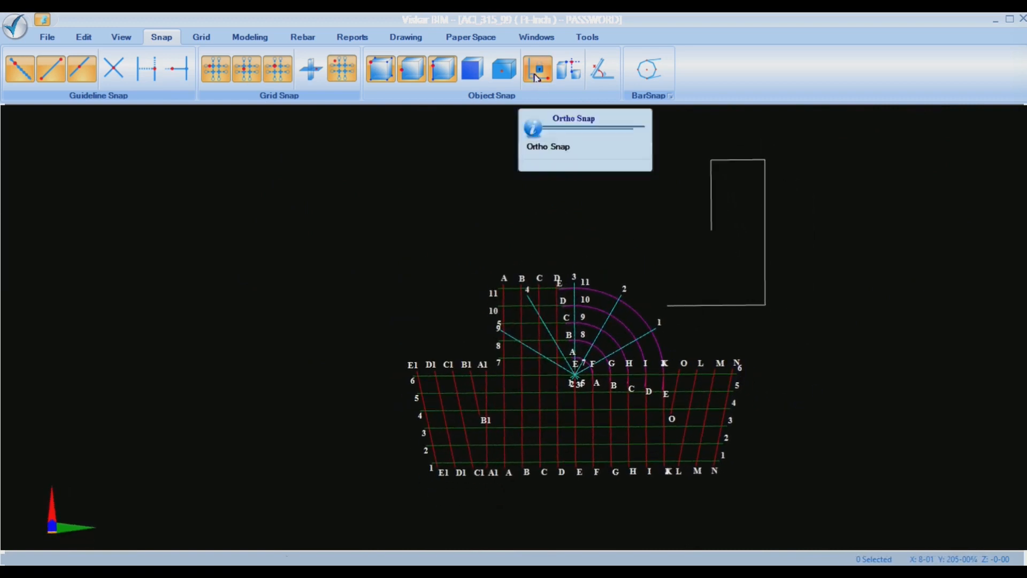
{"action": "left_click", "coordinate": [568, 70]}
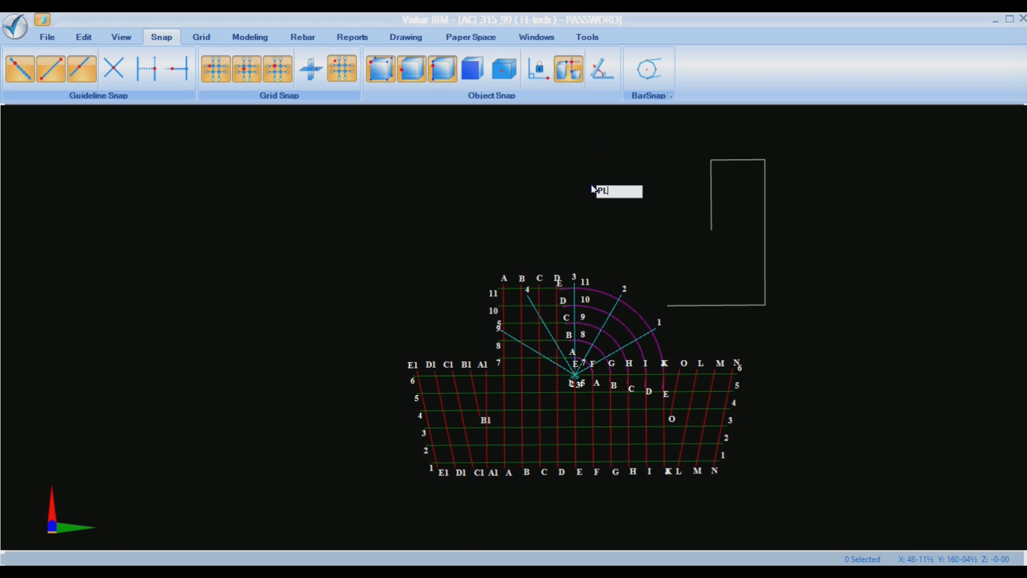
Draw a polyline joining the open polyline's two ends through a point aligned along the Y-axis with its upper end
{"action": "key", "text": "Return"}
{"action": "left_click", "coordinate": [669, 306]}
{"action": "middle_click_drag", "start_coordinate": [717, 273], "coordinate": [550, 237]}
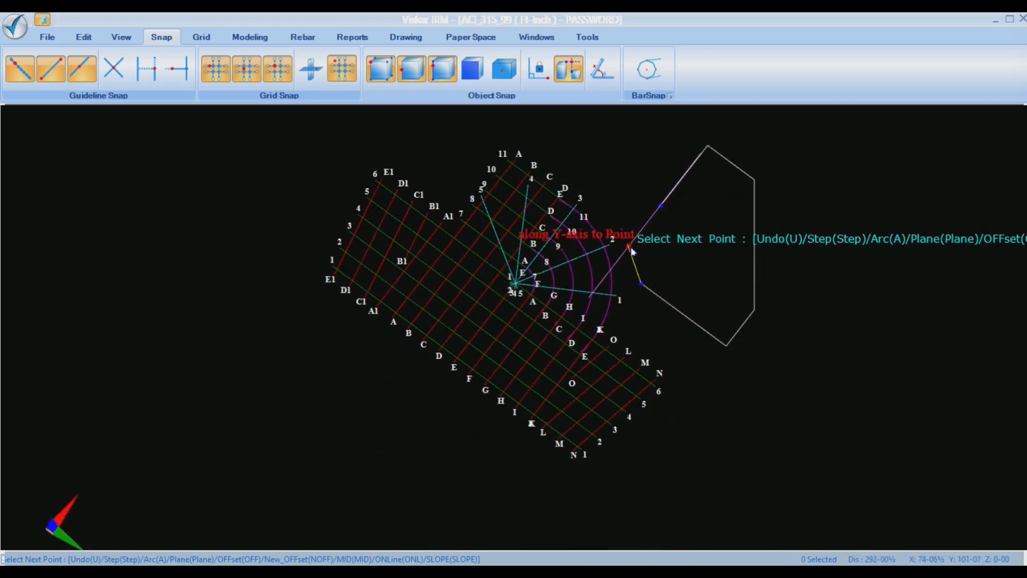
{"action": "left_click", "coordinate": [634, 240]}
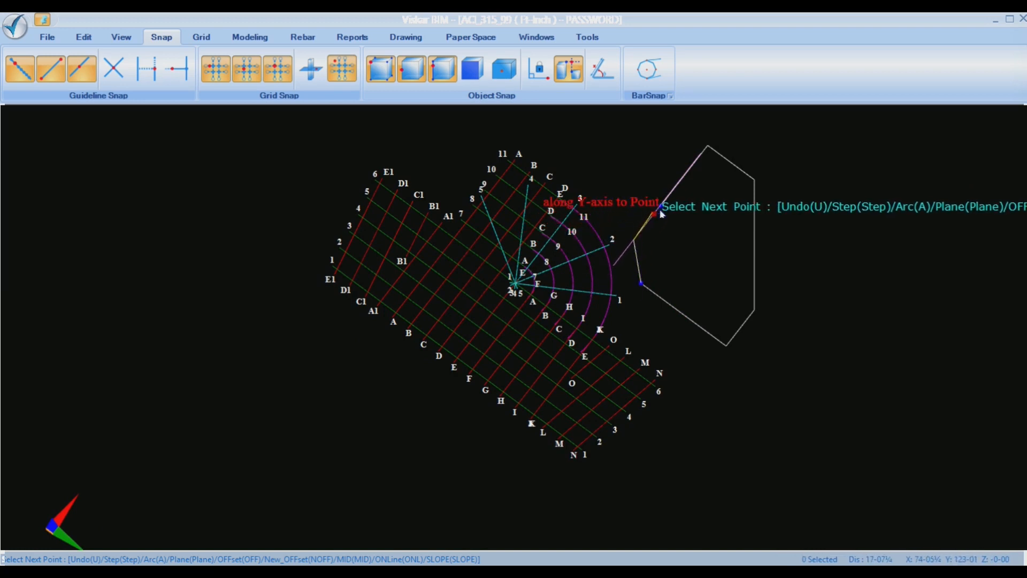
{"action": "left_click", "coordinate": [662, 206]}
{"action": "right_click", "coordinate": [846, 191]}
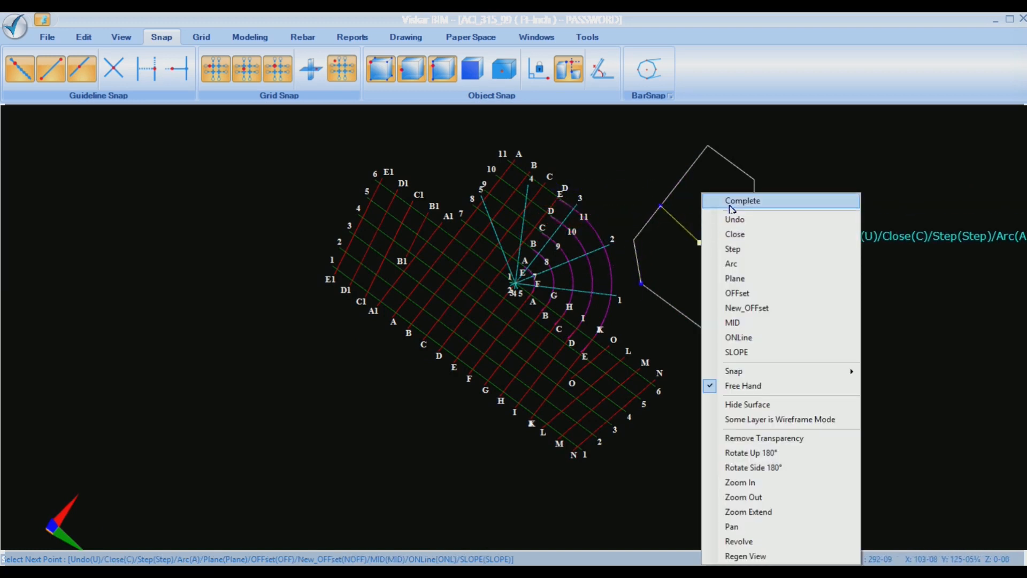
{"action": "left_click", "coordinate": [872, 199]}
Delete both polylines beside the grid
{"action": "mouse_move", "coordinate": [715, 272]}
{"action": "middle_mouse_down"}
{"action": "mouse_move", "coordinate": [650, 244]}
{"action": "mouse_move", "coordinate": [636, 254]}
{"action": "mouse_move", "coordinate": [644, 274]}
{"action": "mouse_move", "coordinate": [641, 262]}
{"action": "middle_mouse_up"}
{"action": "right_click", "coordinate": [602, 262]}
{"action": "left_click", "coordinate": [688, 174]}
{"action": "middle_click_drag", "start_coordinate": [687, 179], "coordinate": [707, 401]}
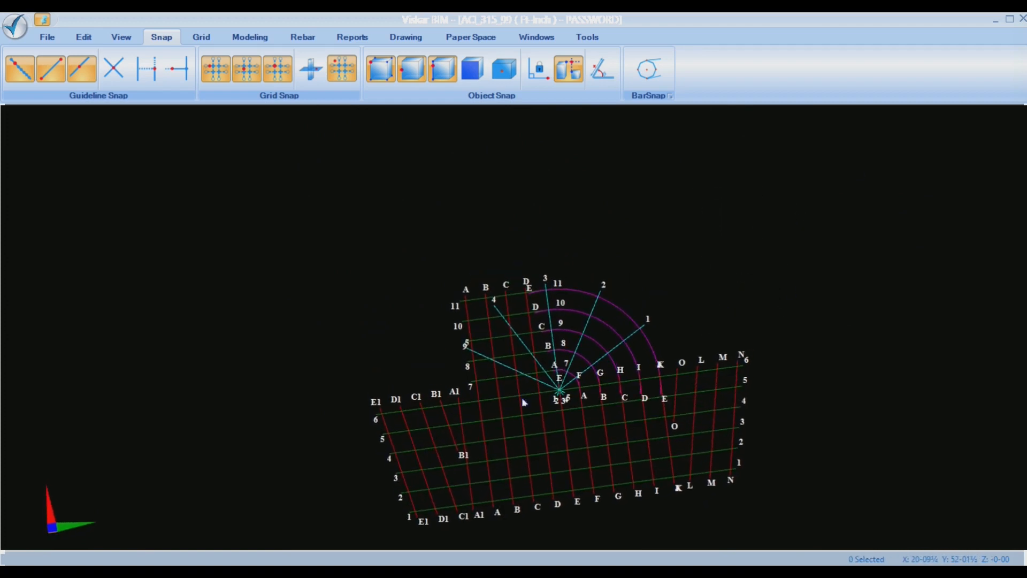
Replace the point-alignment snap with Snap Dimension and draw a single sloping polyline segment above the grid
{"action": "scroll", "coordinate": [521, 398], "scroll_direction": "down", "scroll_amount": 1}
{"action": "middle_click_drag", "start_coordinate": [511, 408], "coordinate": [490, 378]}
{"action": "middle_click_drag", "start_coordinate": [583, 235], "coordinate": [536, 322]}
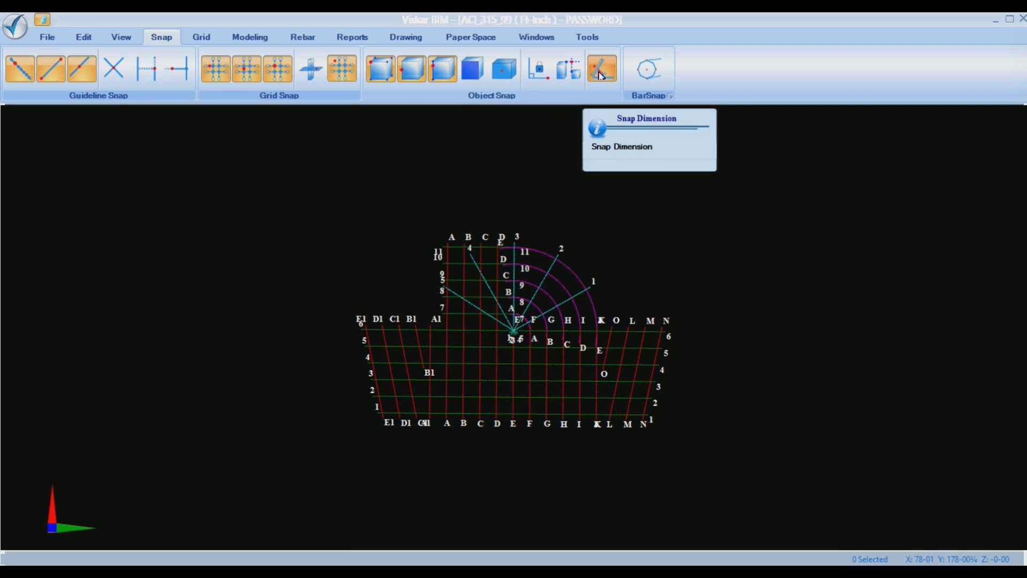
{"action": "key", "text": "Return"}
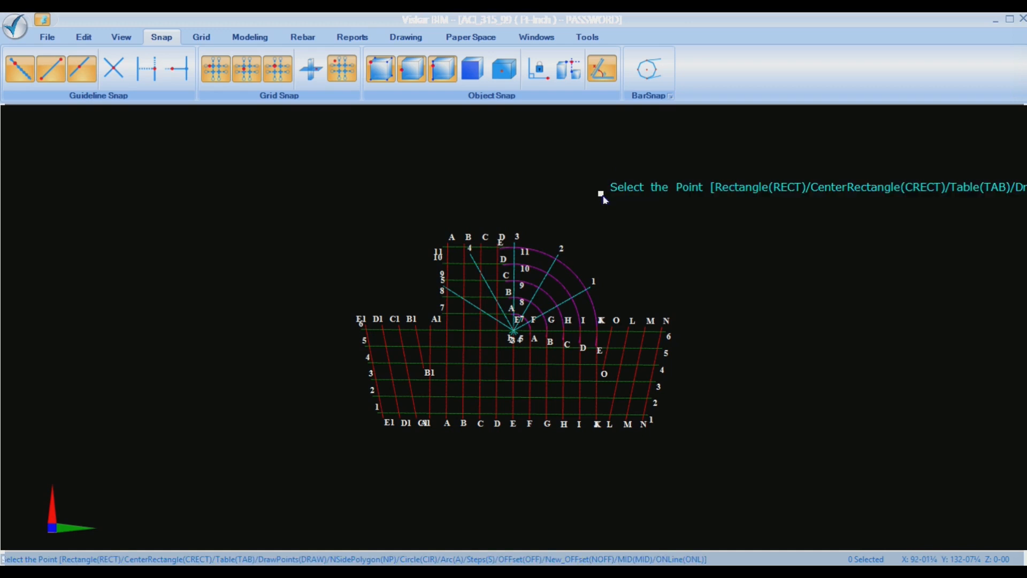
{"action": "left_click", "coordinate": [595, 223]}
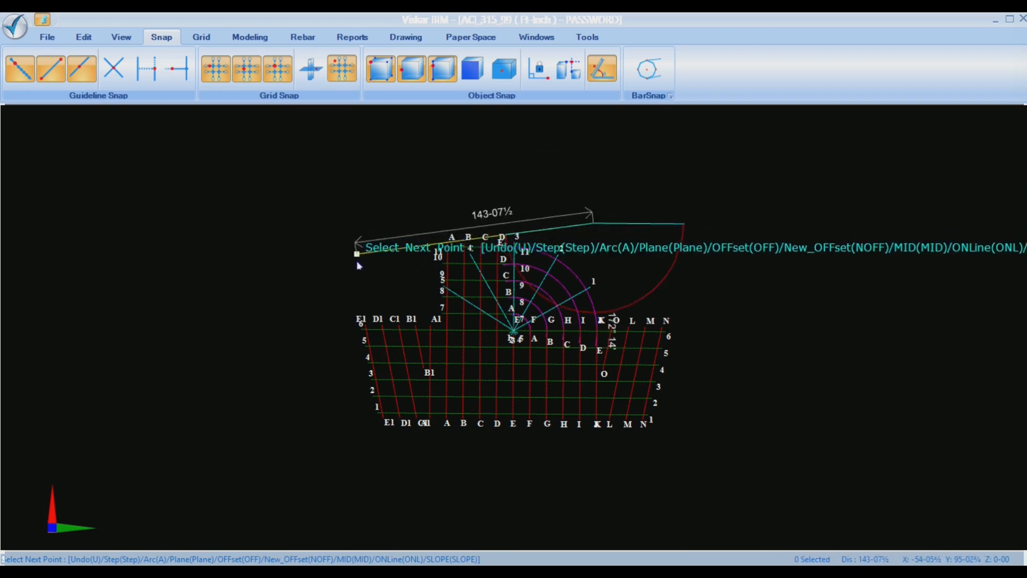
{"action": "left_click", "coordinate": [364, 169]}
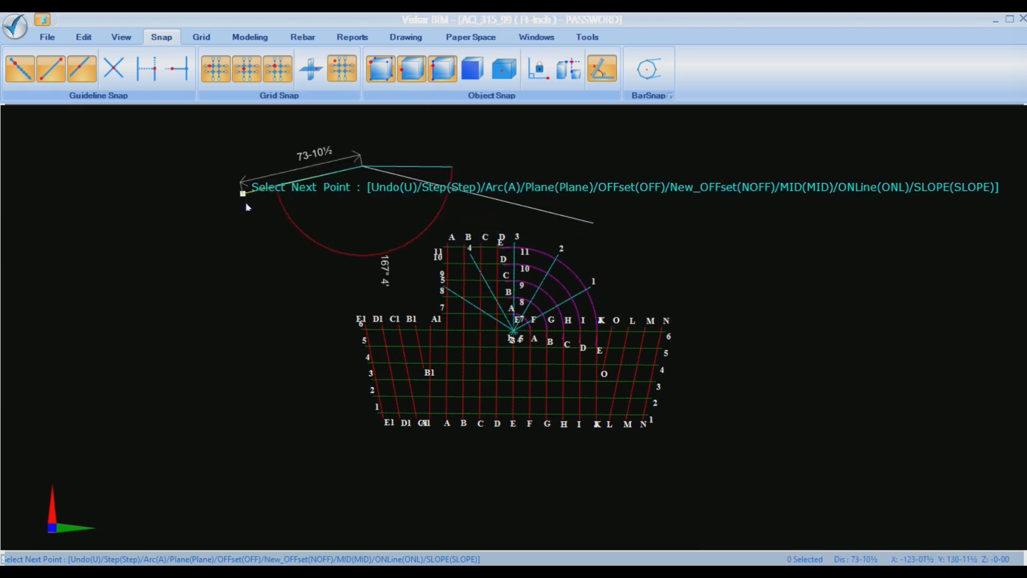
{"action": "key", "text": "Escape"}
{"action": "key", "text": "Escape"}
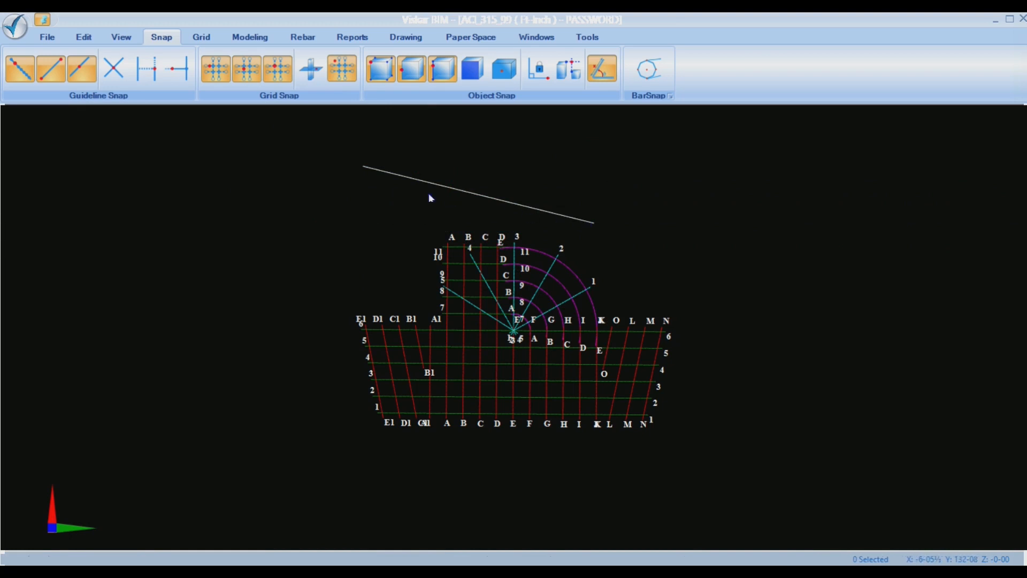
Delete the sloping polyline above the grid, and switch from Snap Dimension to Bar Snap
{"action": "scroll", "coordinate": [663, 203], "scroll_direction": "down", "scroll_amount": 2}
{"action": "middle_click_drag", "start_coordinate": [663, 203], "coordinate": [665, 248]}
{"action": "scroll", "coordinate": [665, 249], "scroll_direction": "down", "scroll_amount": 1}
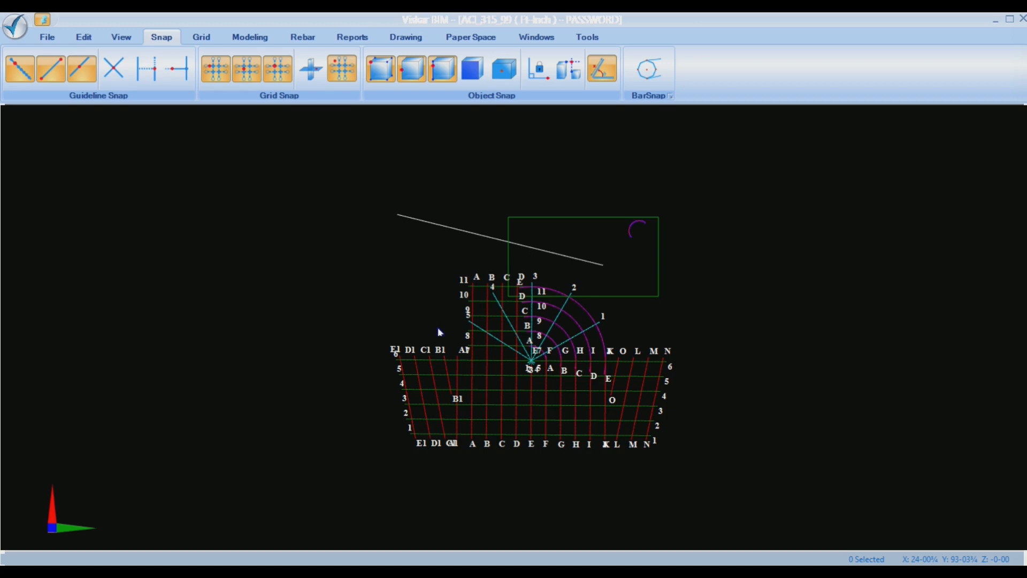
{"action": "key", "text": "Delete"}
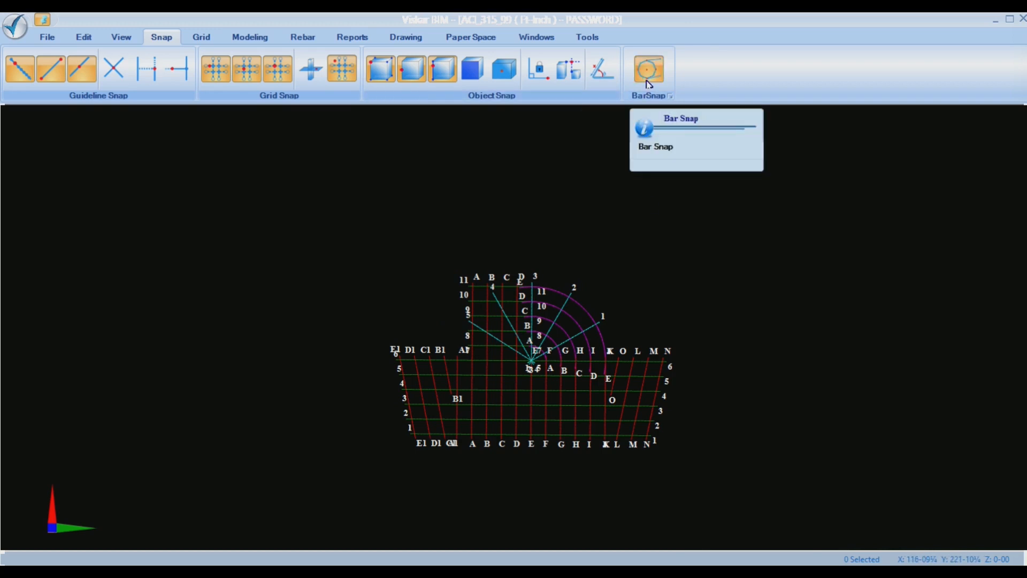
Set up a 10-00 ft high concrete beam object in ObjectModeller with the RECTANGULAR common section and start drawing it
{"action": "left_click", "coordinate": [252, 39]}
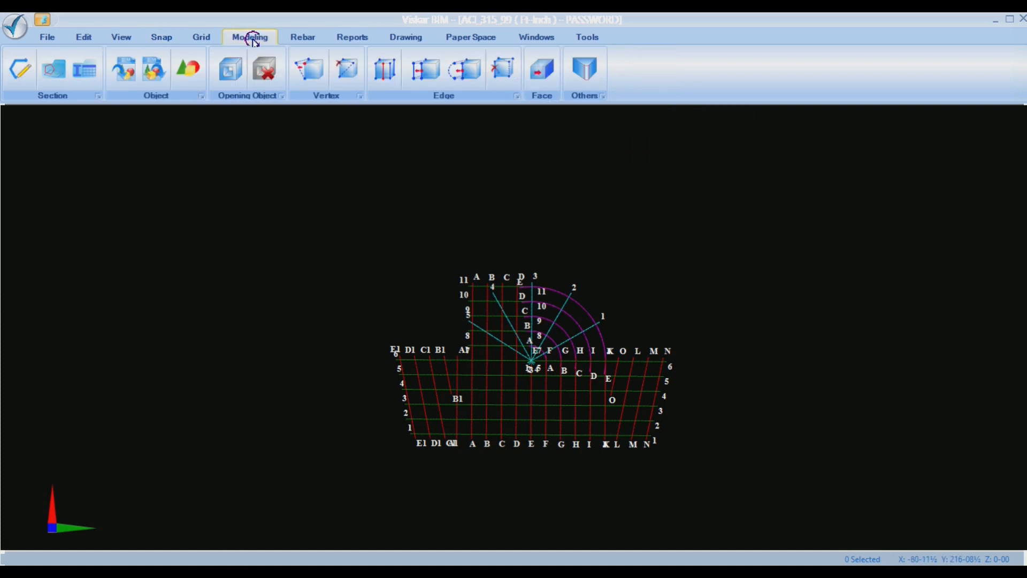
{"action": "left_click", "coordinate": [188, 69]}
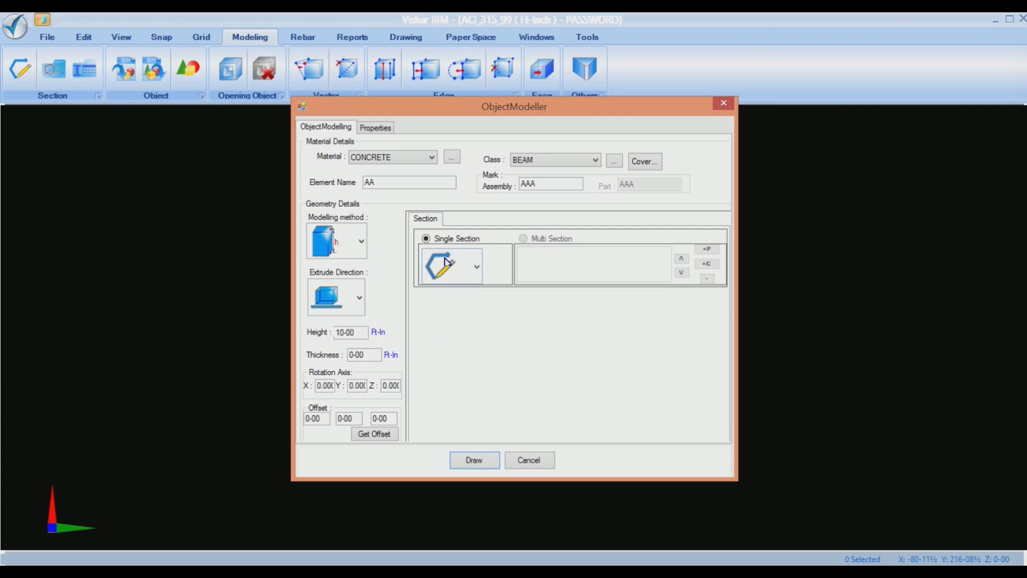
{"action": "left_click", "coordinate": [477, 275]}
{"action": "left_click", "coordinate": [470, 298]}
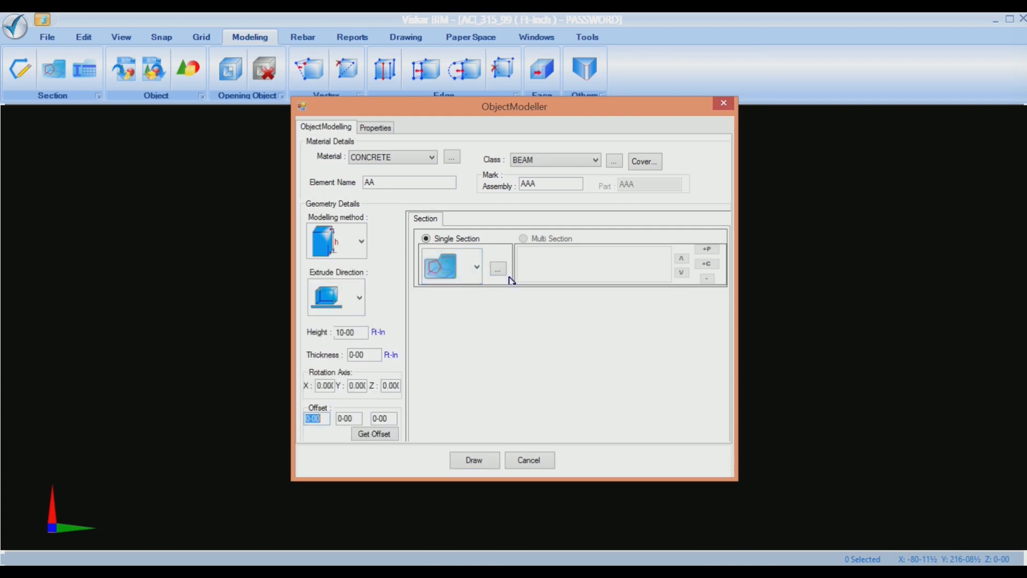
{"action": "left_click", "coordinate": [503, 270]}
{"action": "left_click", "coordinate": [590, 198]}
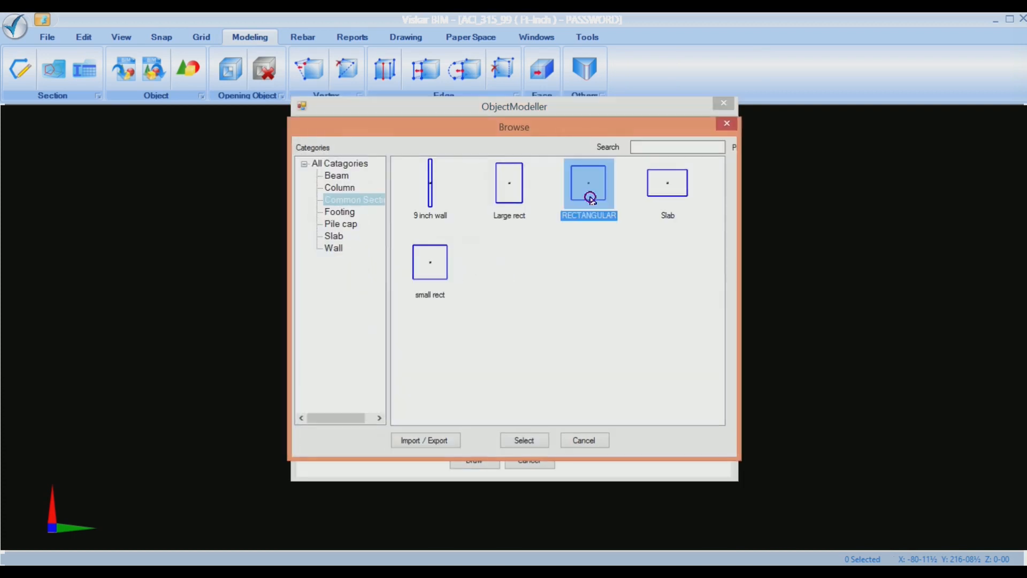
{"action": "left_click", "coordinate": [524, 440]}
{"action": "left_click", "coordinate": [475, 462]}
Place the 20-00 by 20-00 ft block at grid intersection A/3 and close ObjectModeller
{"action": "scroll", "coordinate": [478, 430], "scroll_direction": "up", "scroll_amount": 4}
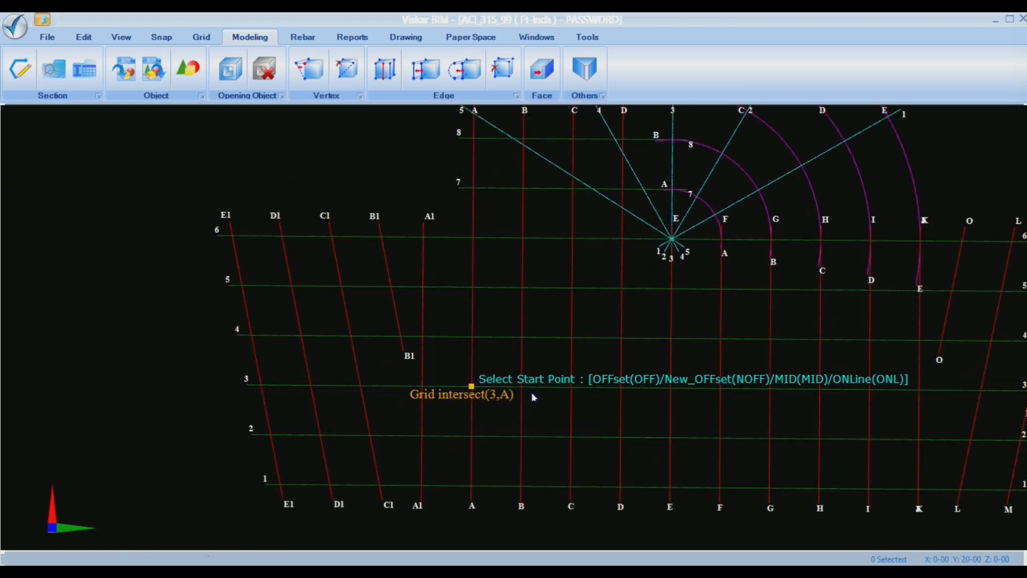
{"action": "left_click", "coordinate": [533, 396]}
{"action": "right_click", "coordinate": [551, 369]}
{"action": "left_click", "coordinate": [588, 168]}
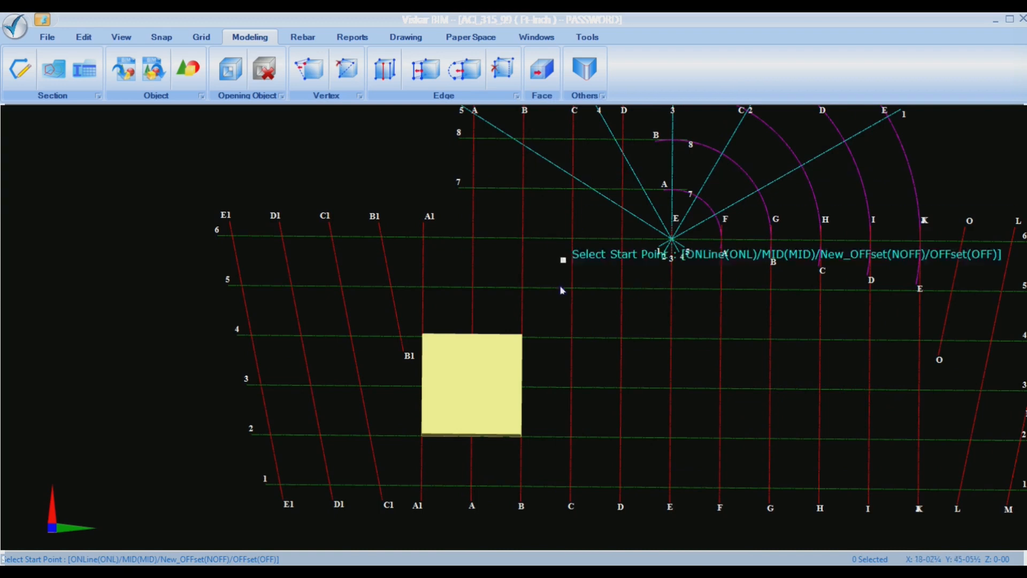
{"action": "key", "text": "Escape"}
{"action": "left_click", "coordinate": [727, 105]}
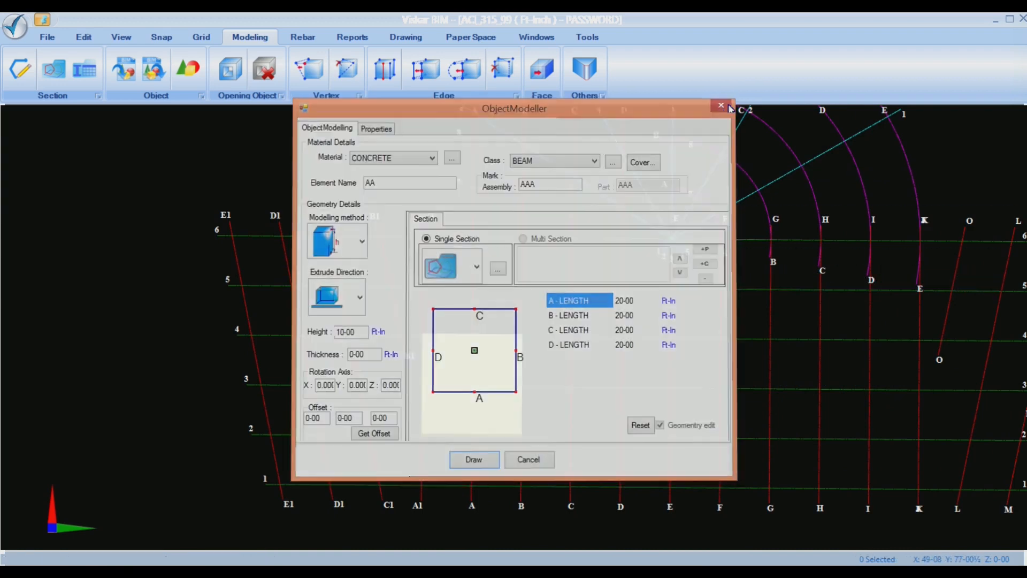
Open Draw Rebar and select the concrete block's top face as the face to reinforce
{"action": "scroll", "coordinate": [620, 323], "scroll_direction": "up", "scroll_amount": 1}
{"action": "middle_click_drag", "start_coordinate": [620, 323], "coordinate": [585, 303]}
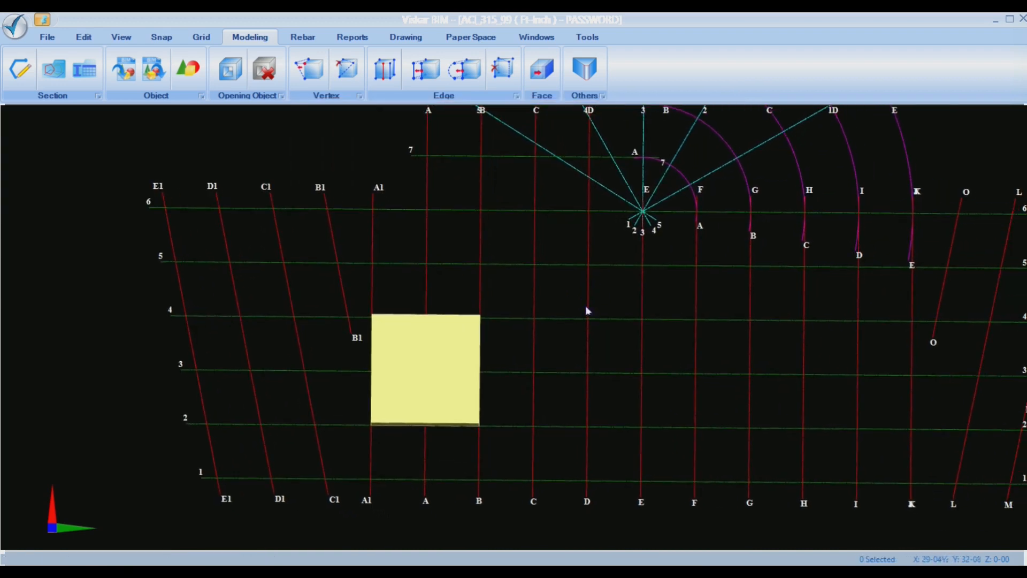
{"action": "left_click", "coordinate": [303, 37]}
{"action": "left_click", "coordinate": [20, 69]}
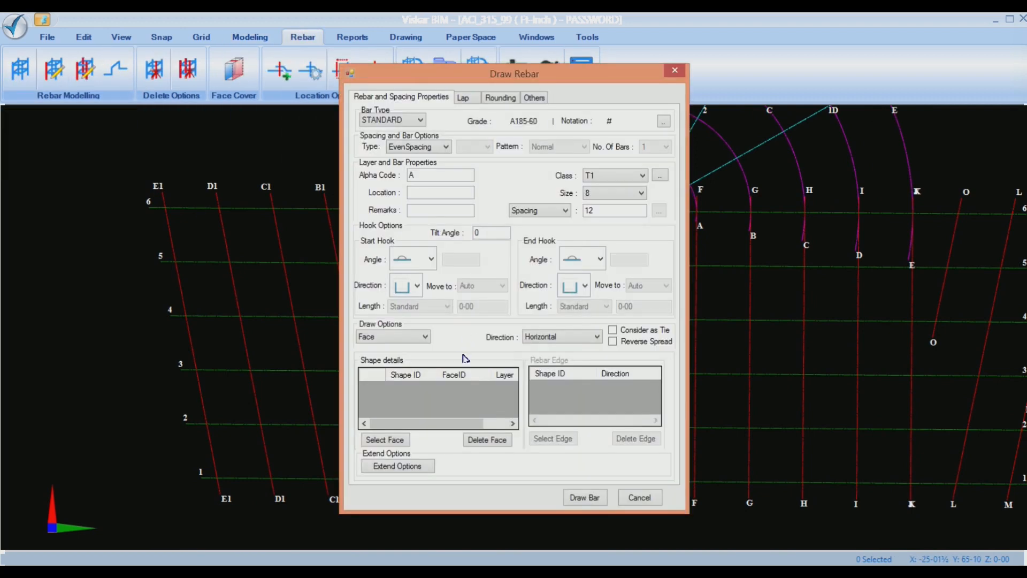
{"action": "left_click", "coordinate": [391, 440]}
{"action": "left_click", "coordinate": [429, 389]}
{"action": "right_click", "coordinate": [440, 238]}
{"action": "left_click", "coordinate": [478, 242]}
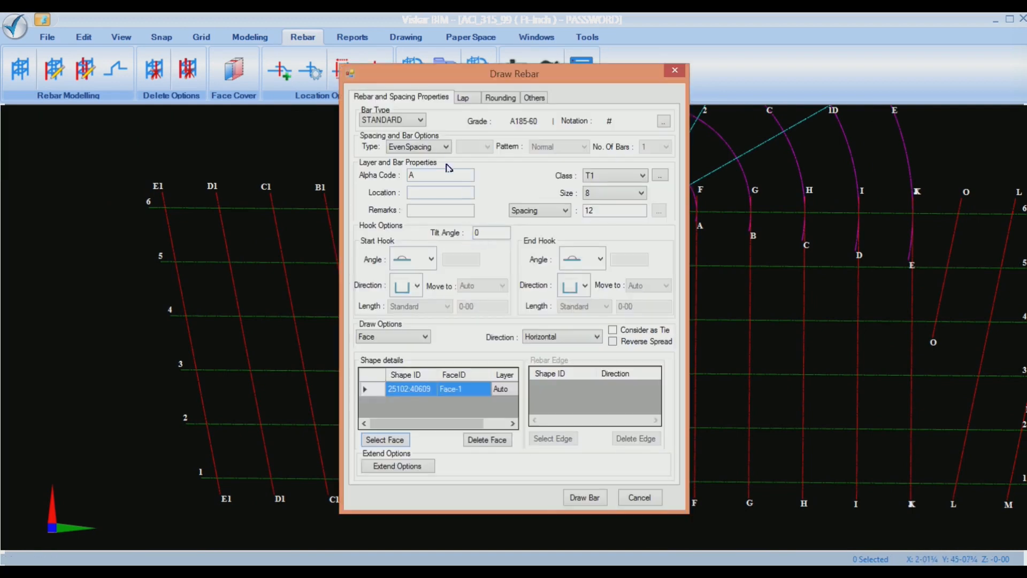
Set the spacing type to ActualSpacing, draw the bars on the selected face and close Draw Rebar
{"action": "left_click", "coordinate": [426, 160]}
{"action": "left_click", "coordinate": [587, 498]}
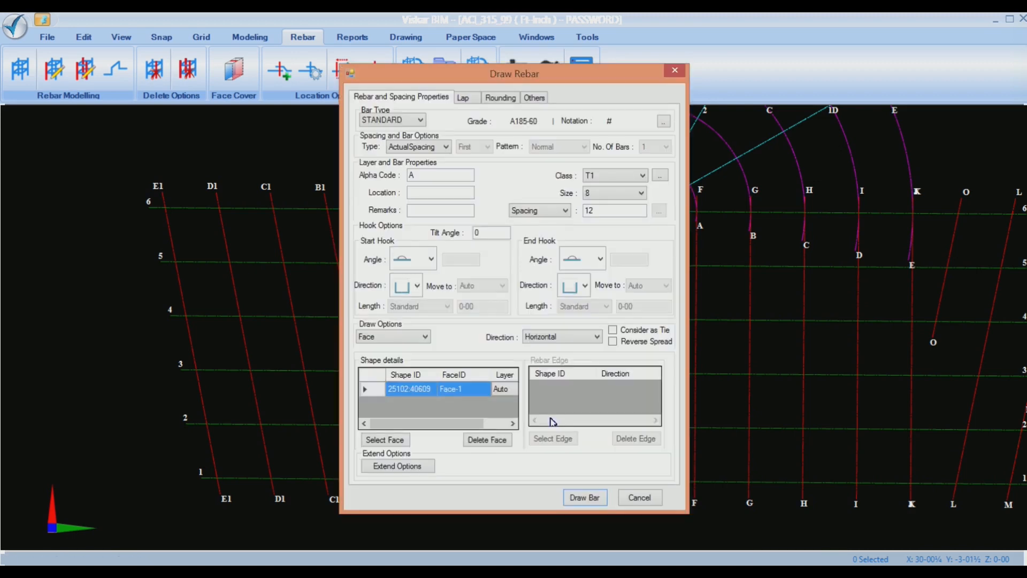
{"action": "left_click", "coordinate": [680, 74]}
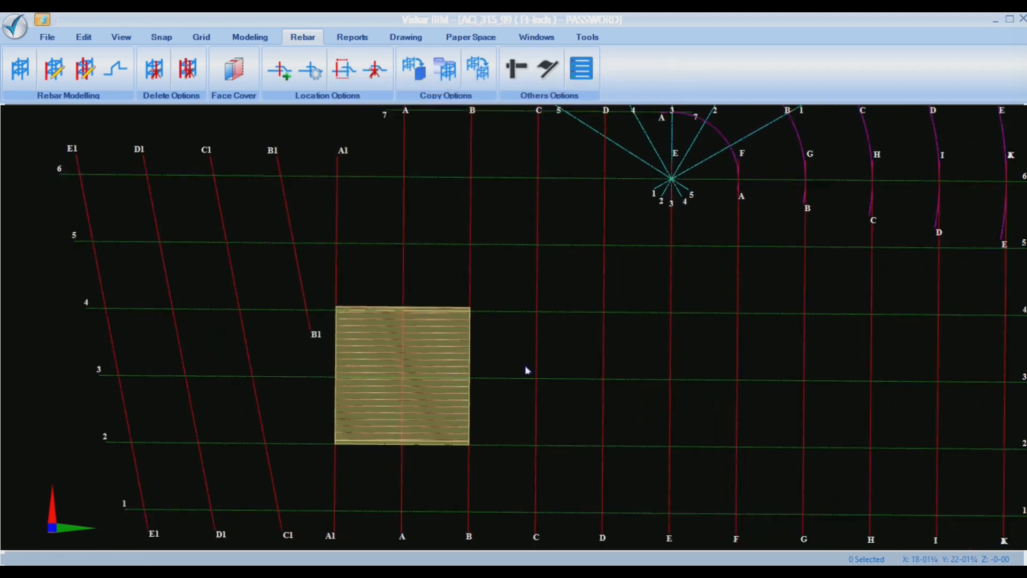
Select the reinforced concrete block and convert it to wireframe
{"action": "middle_click_drag", "start_coordinate": [525, 365], "coordinate": [429, 295]}
{"action": "left_click", "coordinate": [466, 309]}
{"action": "key", "text": "Escape"}
{"action": "scroll", "coordinate": [529, 326], "scroll_direction": "up", "scroll_amount": 2}
{"action": "scroll", "coordinate": [421, 214], "scroll_direction": "up", "scroll_amount": 1}
{"action": "middle_click_drag", "start_coordinate": [422, 220], "coordinate": [415, 254]}
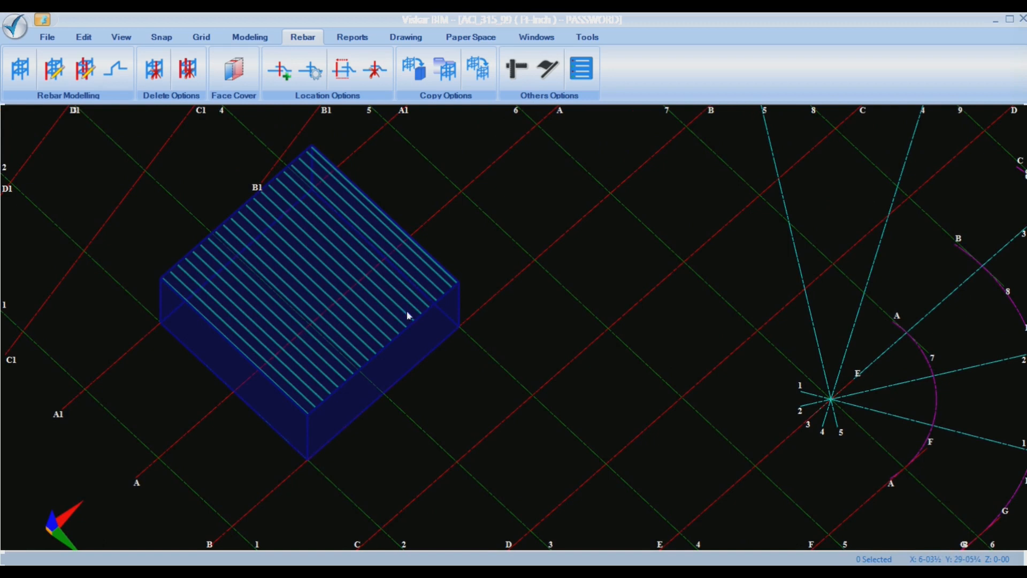
{"action": "right_click", "coordinate": [351, 309]}
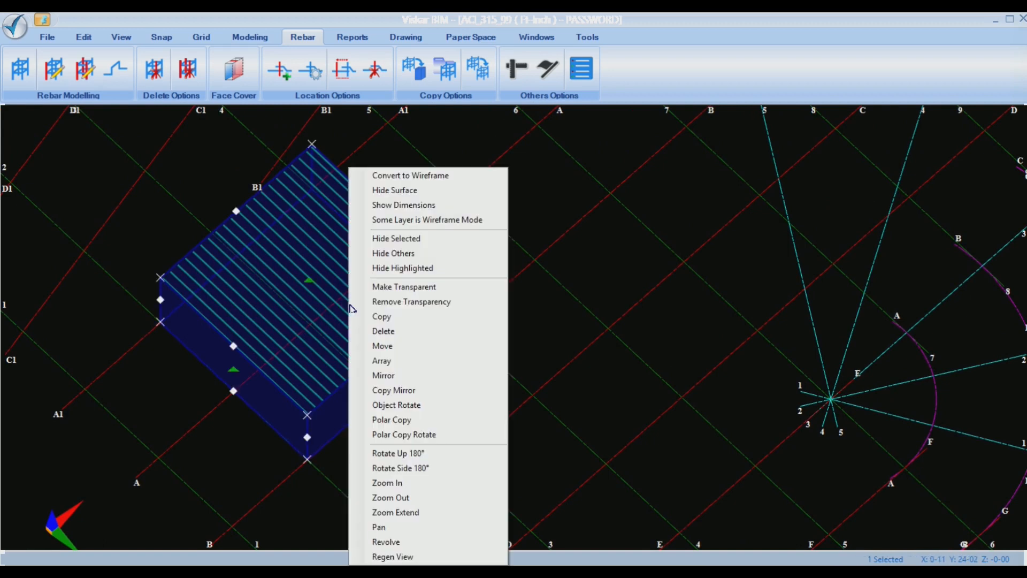
{"action": "left_click", "coordinate": [397, 183]}
Dimension the spacing between the ends of two adjacent bars using Bar Snap and place the dimension outside the block's edge
{"action": "scroll", "coordinate": [402, 297], "scroll_direction": "up", "scroll_amount": 4}
{"action": "middle_click_drag", "start_coordinate": [404, 321], "coordinate": [518, 248]}
{"action": "scroll", "coordinate": [419, 353], "scroll_direction": "down", "scroll_amount": 4}
{"action": "scroll", "coordinate": [289, 146], "scroll_direction": "up", "scroll_amount": 3}
{"action": "middle_click_drag", "start_coordinate": [290, 146], "coordinate": [357, 307], "text": "shift"}
{"action": "scroll", "coordinate": [348, 308], "scroll_direction": "up", "scroll_amount": 1}
{"action": "scroll", "coordinate": [357, 307], "scroll_direction": "up", "scroll_amount": 3}
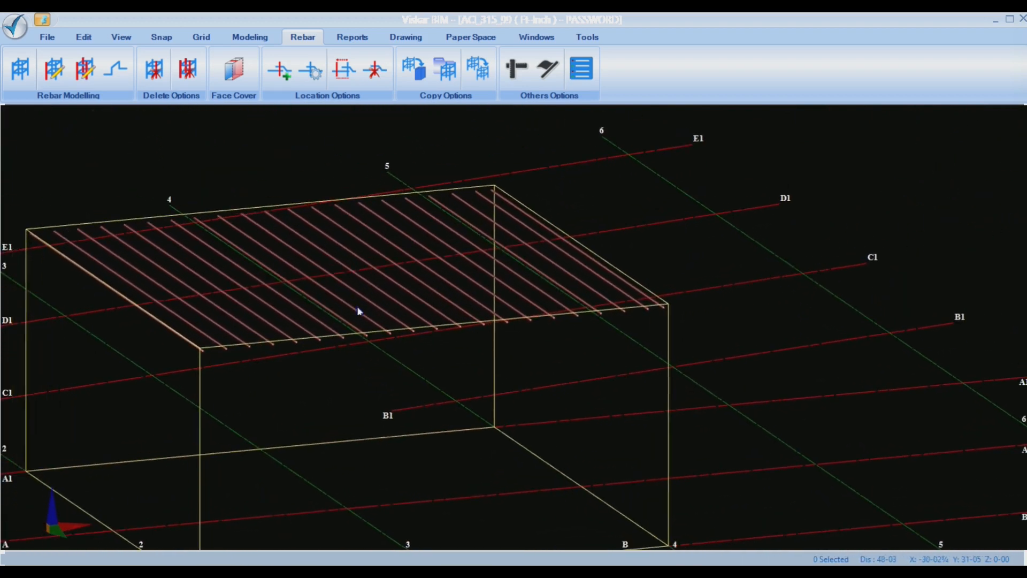
{"action": "left_click", "coordinate": [84, 37]}
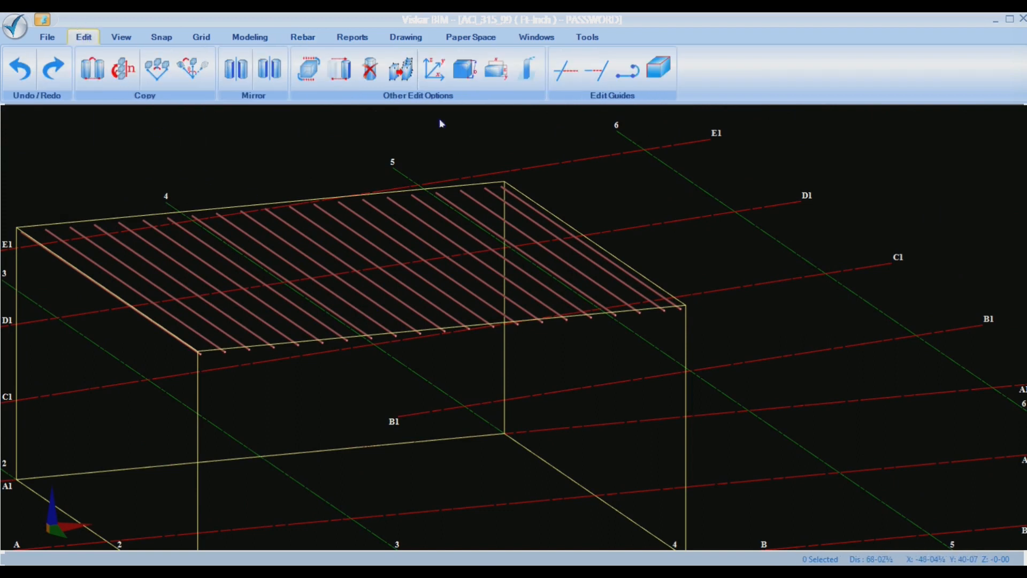
{"action": "left_click", "coordinate": [435, 77]}
{"action": "scroll", "coordinate": [351, 231], "scroll_direction": "up", "scroll_amount": 5}
{"action": "scroll", "coordinate": [316, 370], "scroll_direction": "up", "scroll_amount": 4}
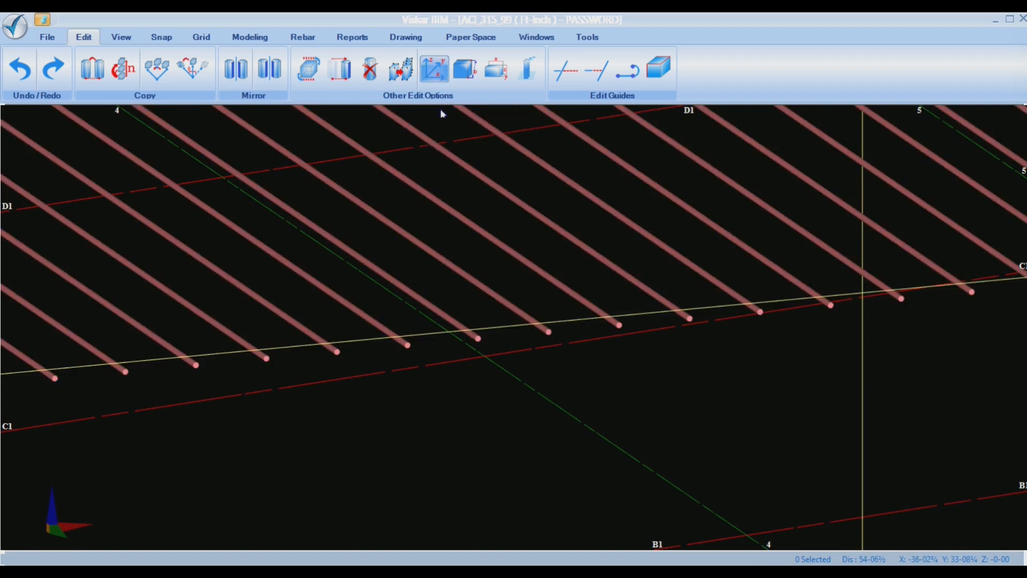
{"action": "left_click", "coordinate": [434, 68]}
{"action": "scroll", "coordinate": [310, 367], "scroll_direction": "up", "scroll_amount": 3}
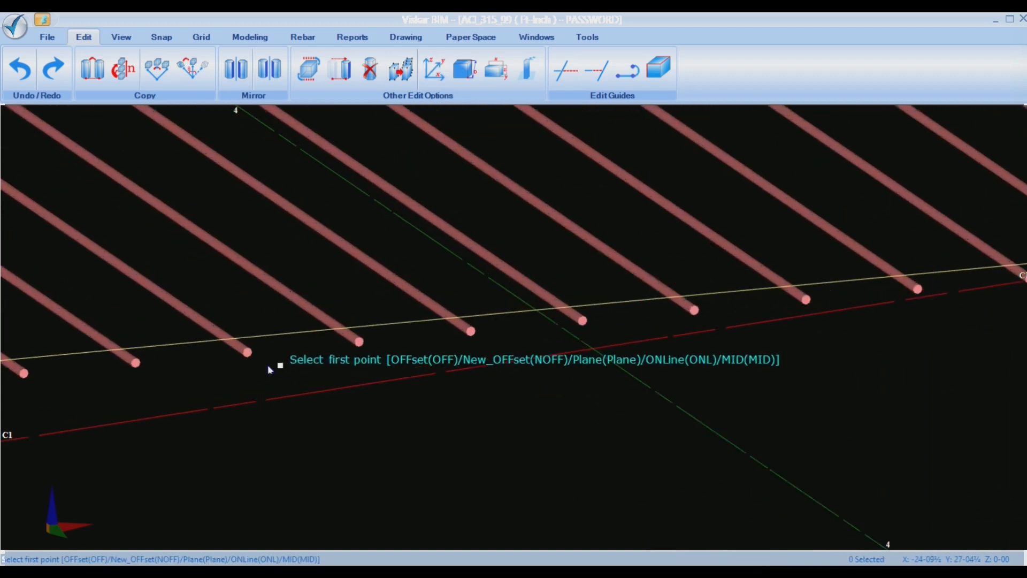
{"action": "scroll", "coordinate": [269, 369], "scroll_direction": "up", "scroll_amount": 2}
{"action": "left_click", "coordinate": [241, 349]}
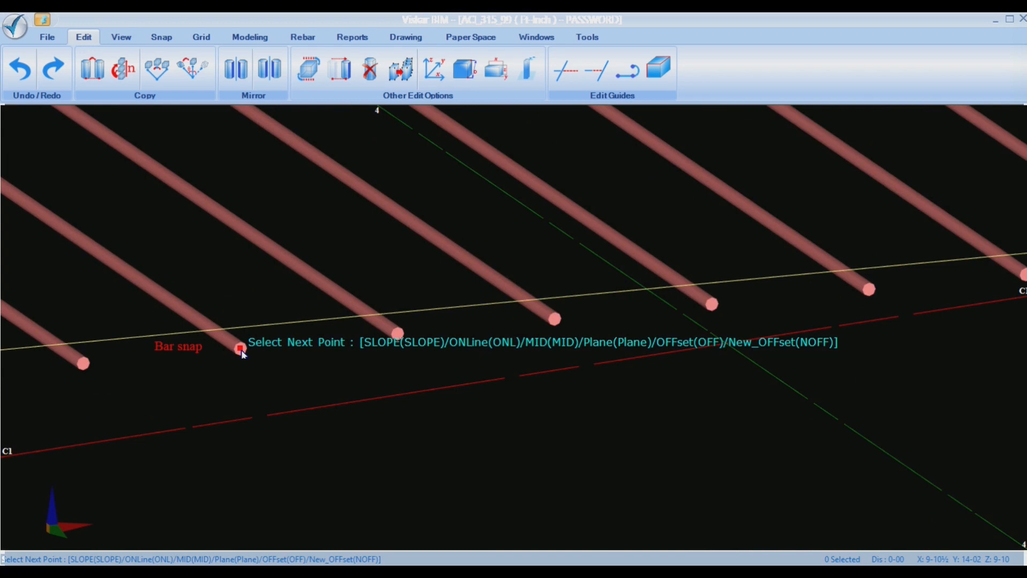
{"action": "left_click", "coordinate": [403, 339]}
{"action": "scroll", "coordinate": [407, 447], "scroll_direction": "down", "scroll_amount": 3}
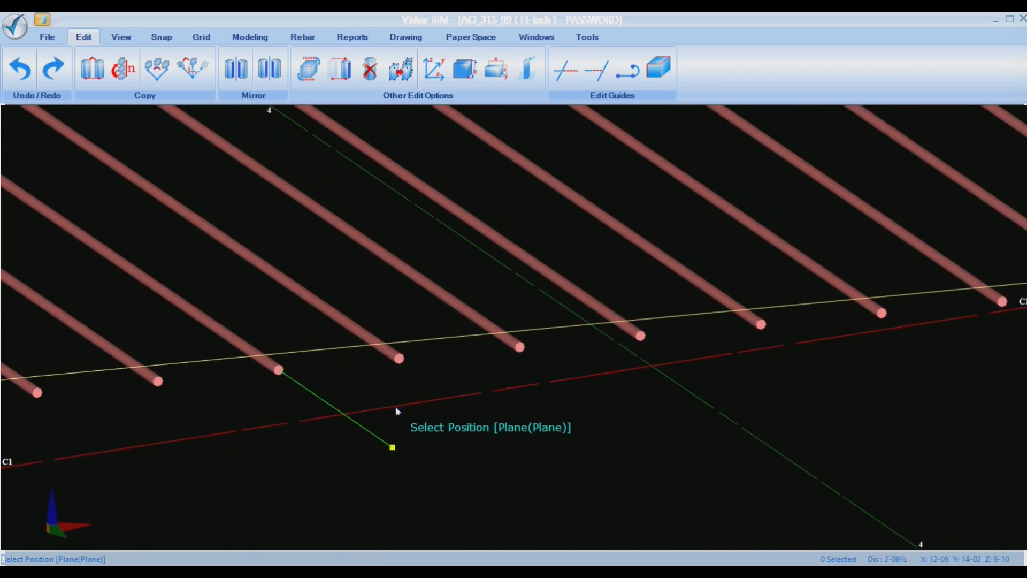
{"action": "left_click", "coordinate": [407, 418]}
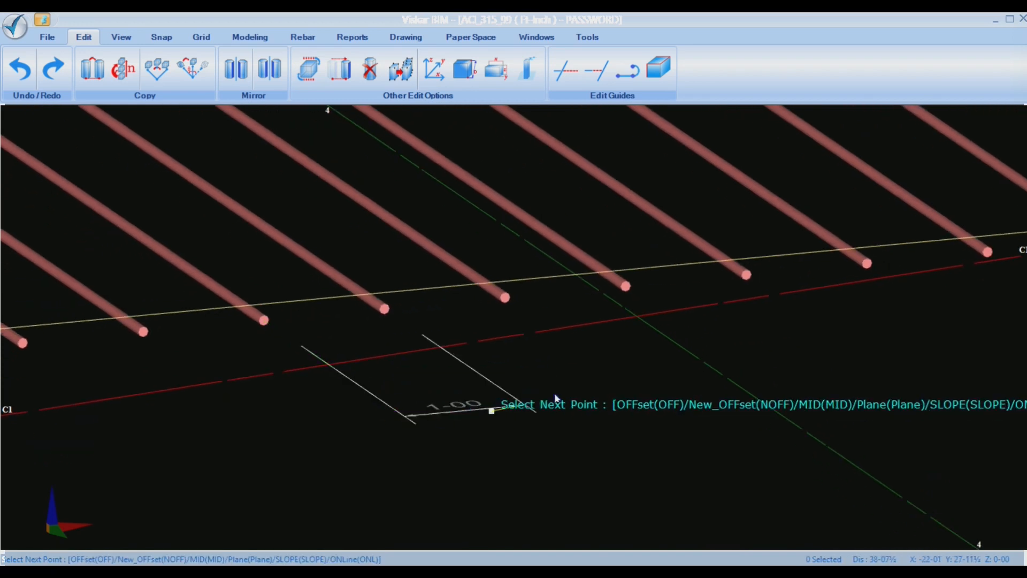
{"action": "right_click", "coordinate": [604, 363]}
{"action": "left_click", "coordinate": [658, 262]}
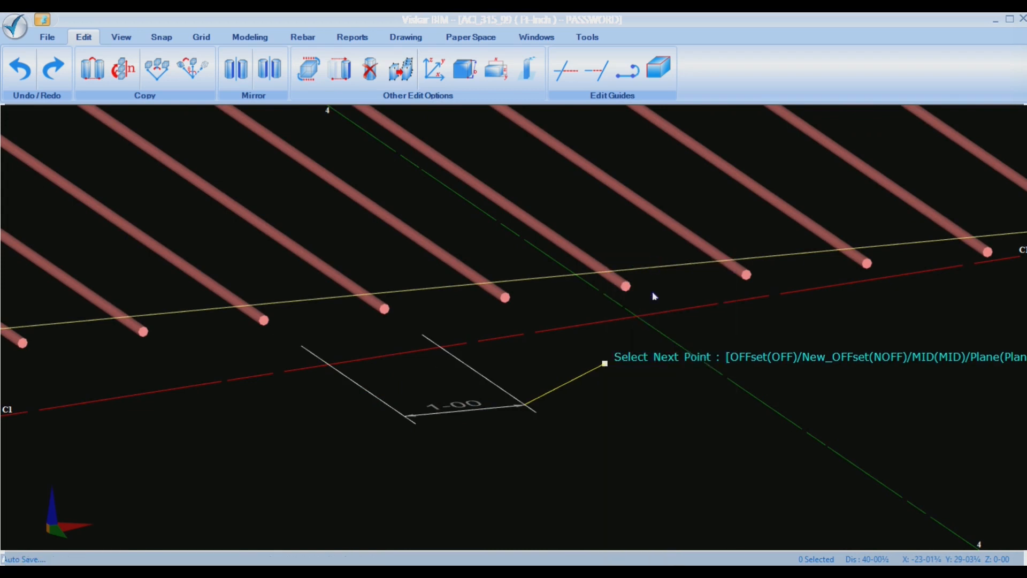
Inspect the bars and the new spacing dimension from another viewing angle
{"action": "middle_click_drag", "start_coordinate": [556, 386], "coordinate": [633, 499]}
{"action": "scroll", "coordinate": [632, 392], "scroll_direction": "down", "scroll_amount": 3}
{"action": "scroll", "coordinate": [633, 431], "scroll_direction": "down", "scroll_amount": 3}
{"action": "scroll", "coordinate": [623, 417], "scroll_direction": "up", "scroll_amount": 5}
{"action": "middle_click_drag", "start_coordinate": [614, 419], "coordinate": [599, 441]}
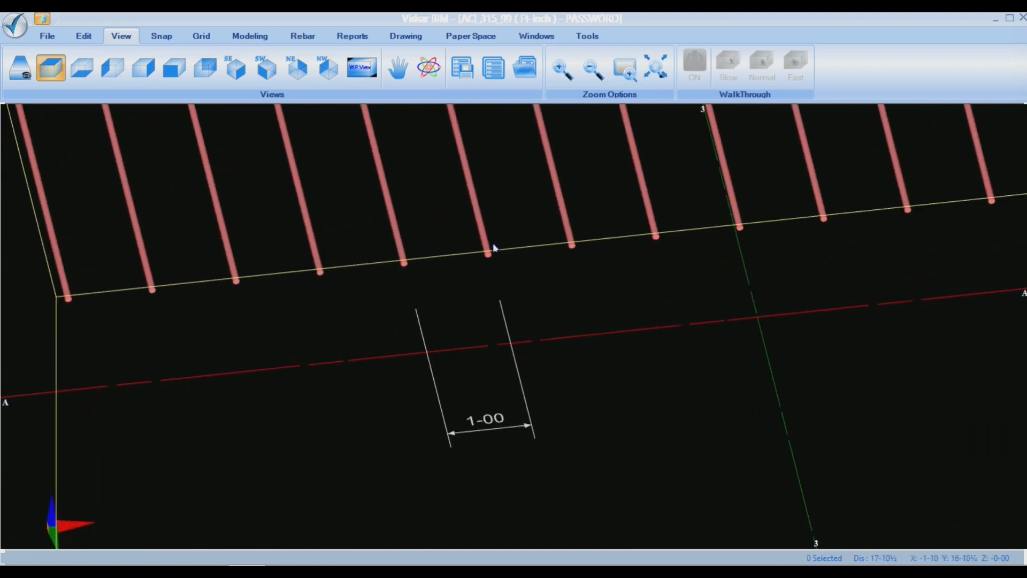